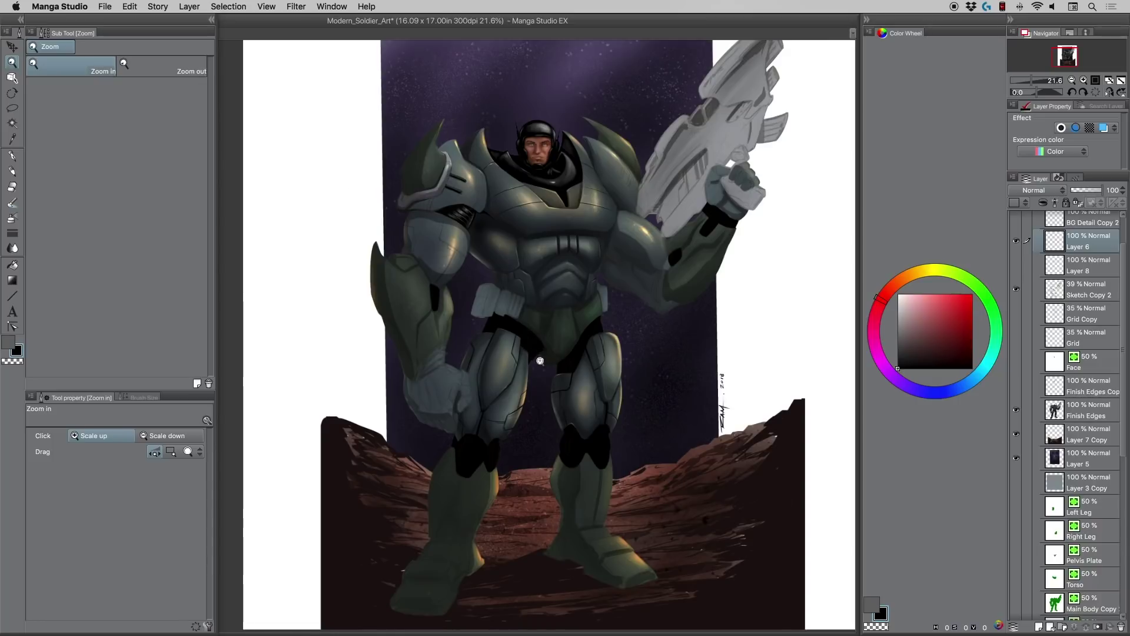
# - Examine the finished panel lines and highlights on the thigh armor and the unfinished upper arm armor
pyautogui.moveTo(512, 199)
pyautogui.mouseDown()
pyautogui.moveTo(495, 234)
pyautogui.moveTo(510, 209)
pyautogui.mouseUp()
pyautogui.scroll(4, 510, 208)
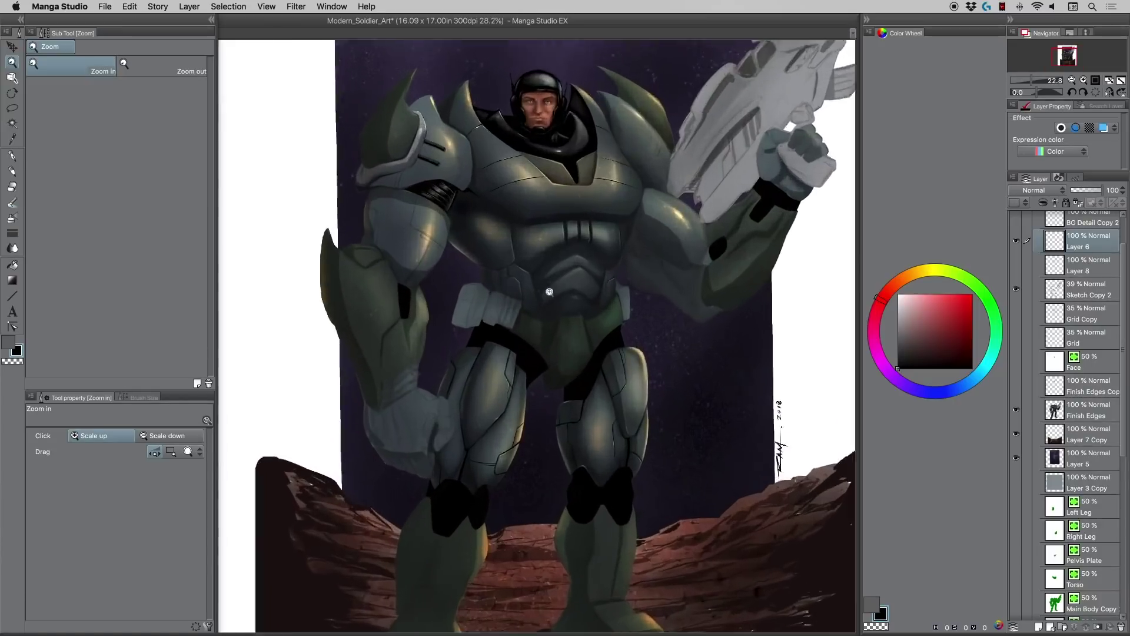
pyautogui.scroll(3, 624, 519)
pyautogui.moveTo(634, 500); pyautogui.dragTo(598, 383)
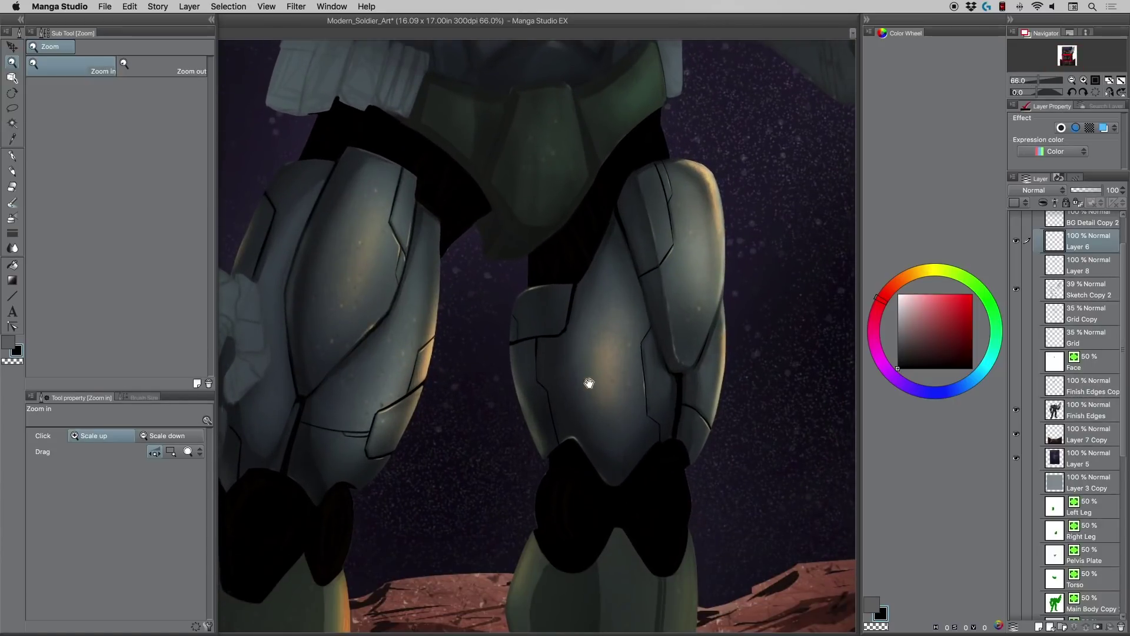
pyautogui.scroll(-1, 618, 400)
pyautogui.scroll(-1, 524, 370)
pyautogui.scroll(-1, 524, 370)
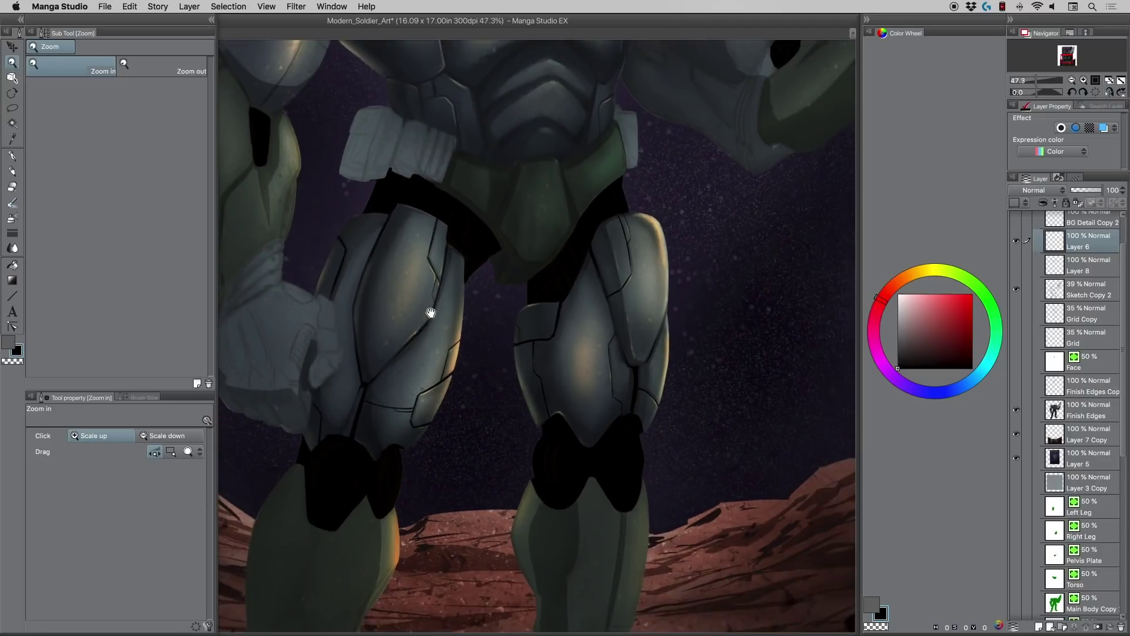
pyautogui.moveTo(389, 233); pyautogui.dragTo(545, 357)
pyautogui.moveTo(461, 284); pyautogui.dragTo(472, 295)
pyautogui.moveTo(431, 257); pyautogui.dragTo(539, 396)
pyautogui.moveTo(490, 210); pyautogui.dragTo(502, 307)
pyautogui.moveTo(513, 249); pyautogui.dragTo(524, 247)
pyautogui.scroll(-1, 528, 235)
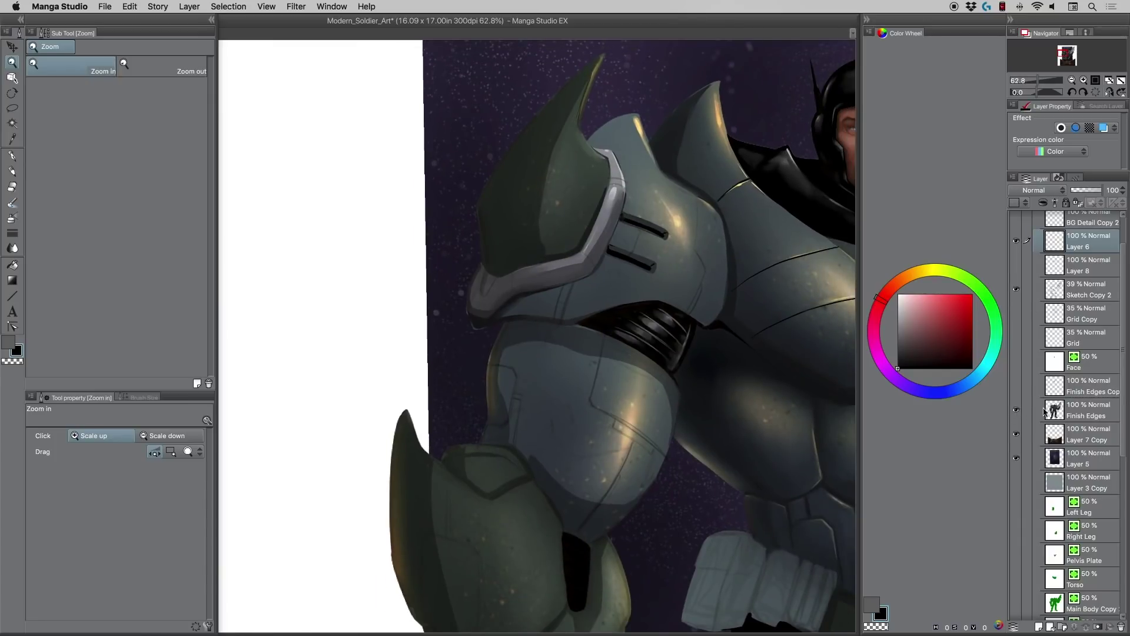
# - Check what the Finish Edges layer contains, make it the active layer, and choose the G-pen for inking the upper arm
pyautogui.click(1016, 409)
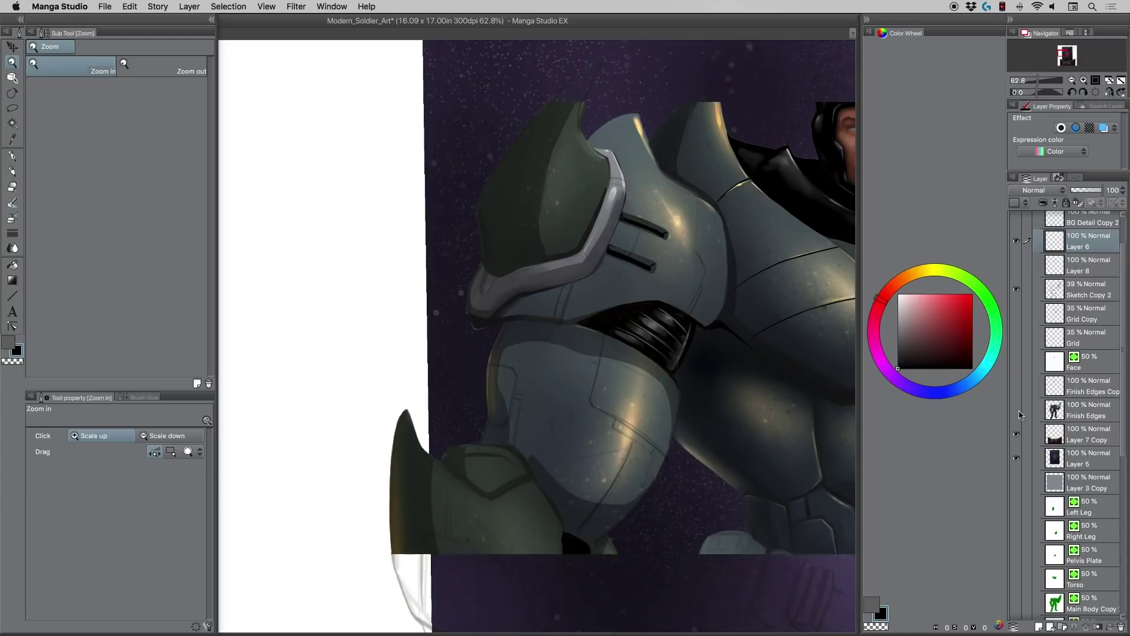
pyautogui.click(1016, 410)
pyautogui.click(1077, 412)
pyautogui.click(612, 437)
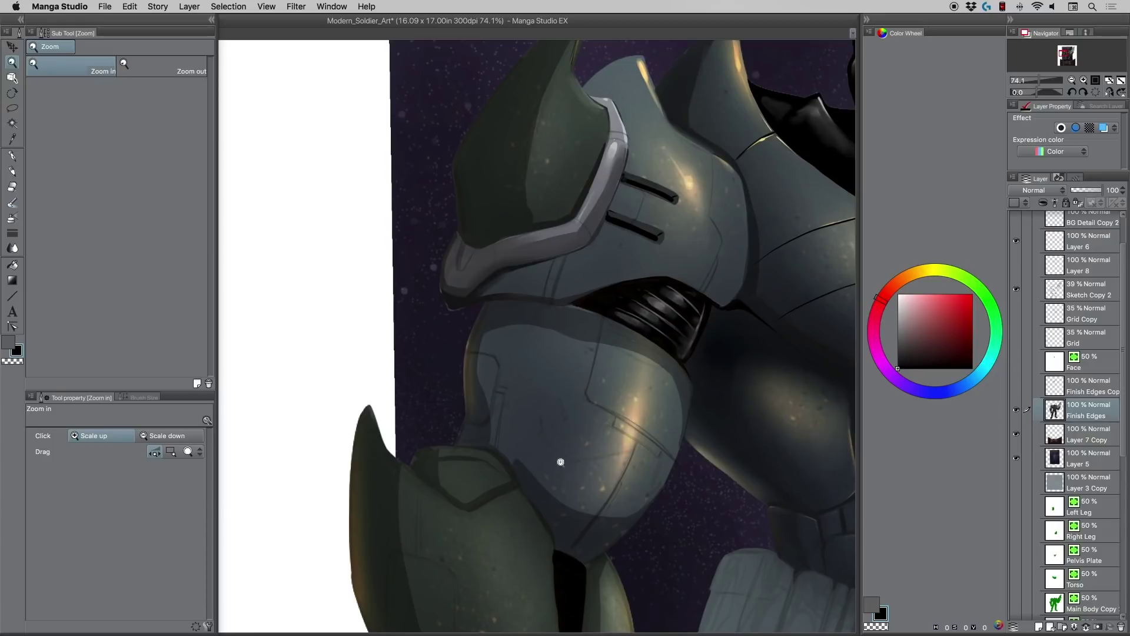
pyautogui.moveTo(555, 481); pyautogui.dragTo(521, 413)
pyautogui.click(17, 152)
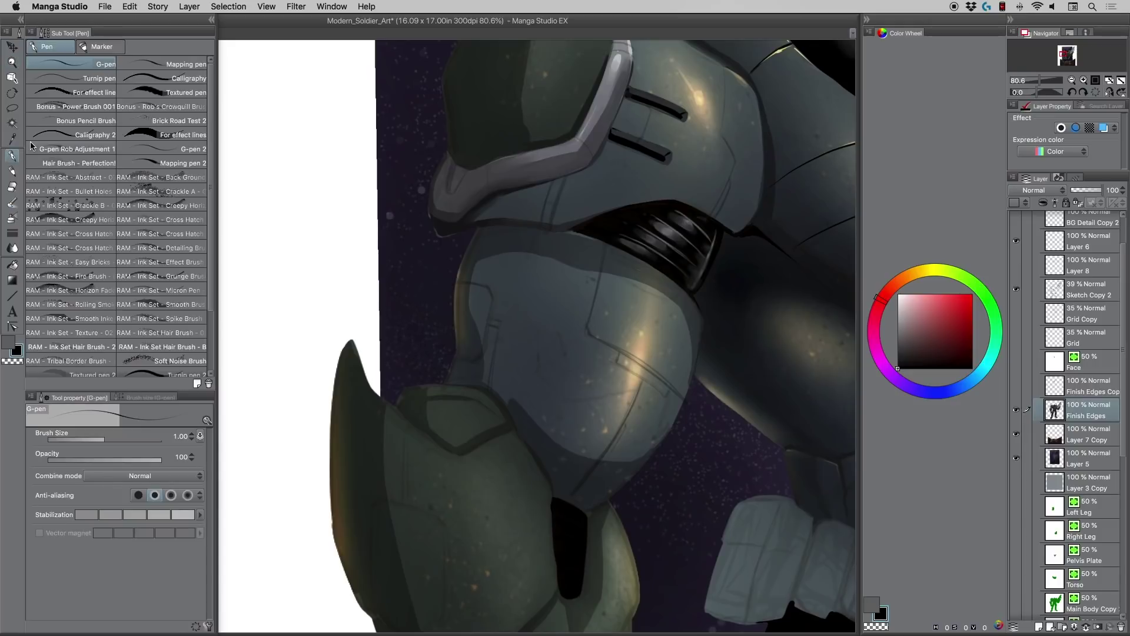
pyautogui.moveTo(605, 244)
pyautogui.mouseDown()
pyautogui.moveTo(583, 329)
pyautogui.moveTo(683, 401)
pyautogui.mouseUp()
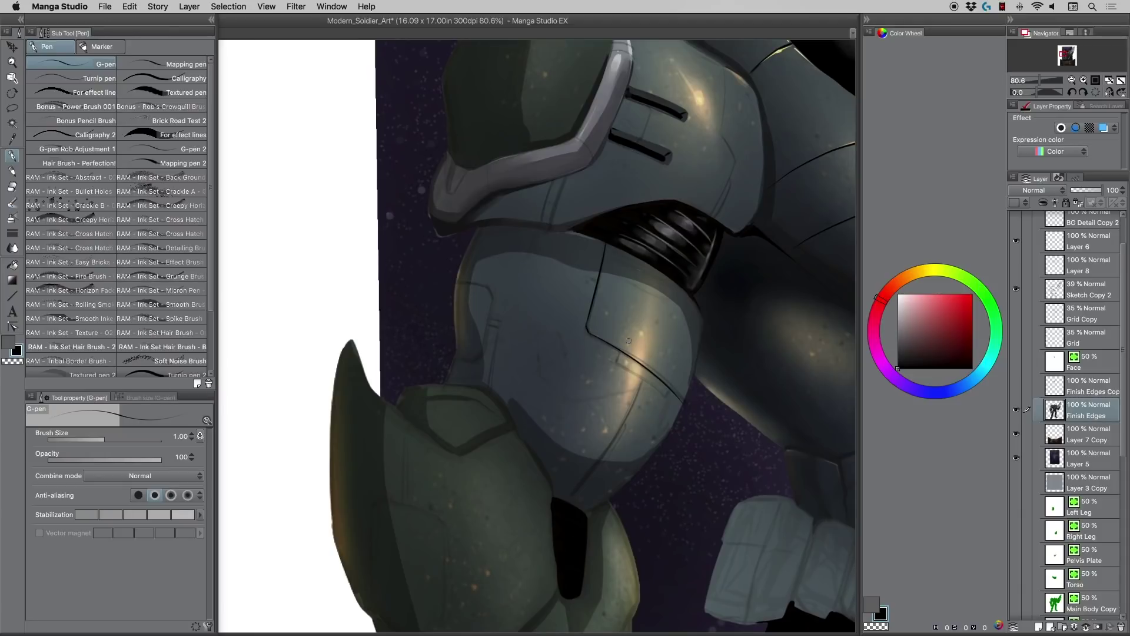
pyautogui.press('super+z')
pyautogui.moveTo(590, 334); pyautogui.dragTo(684, 400)
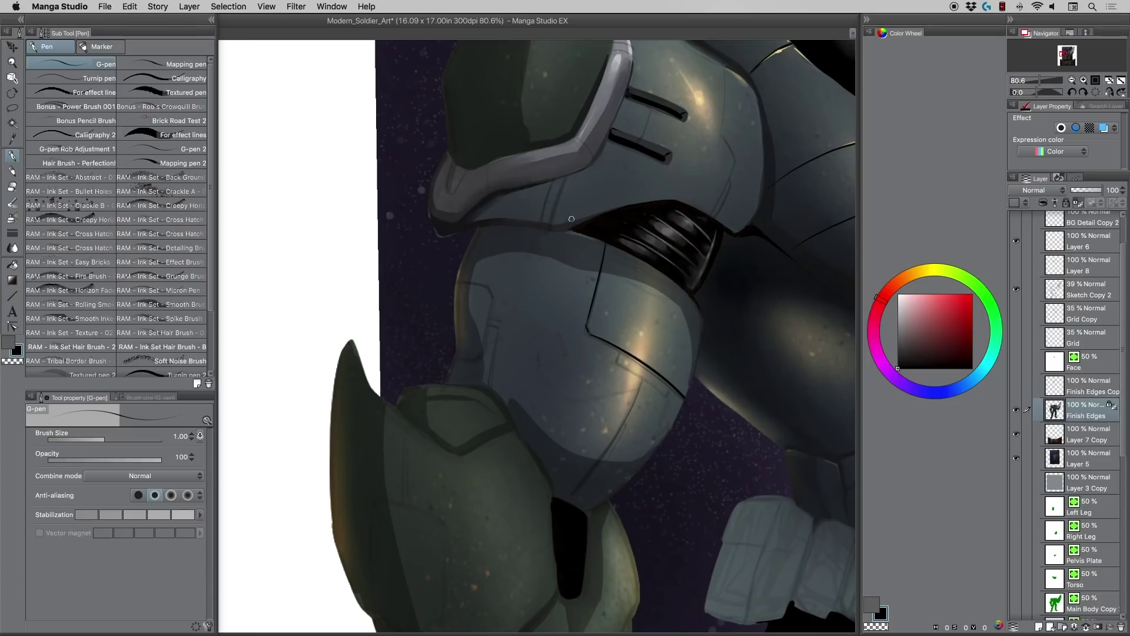
pyautogui.press('super+z')
pyautogui.press('super+z')
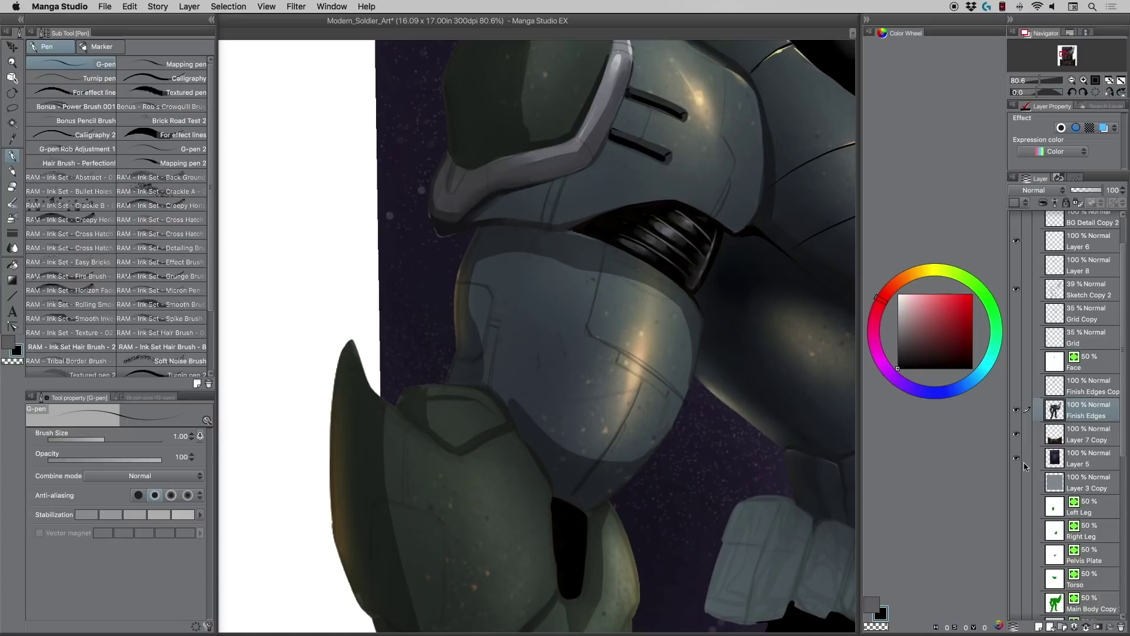
# - Add a new layer above Finish Edges and ink the panel line running down the upper arm from the ribbed shoulder joint
pyautogui.press('super+shift+n')
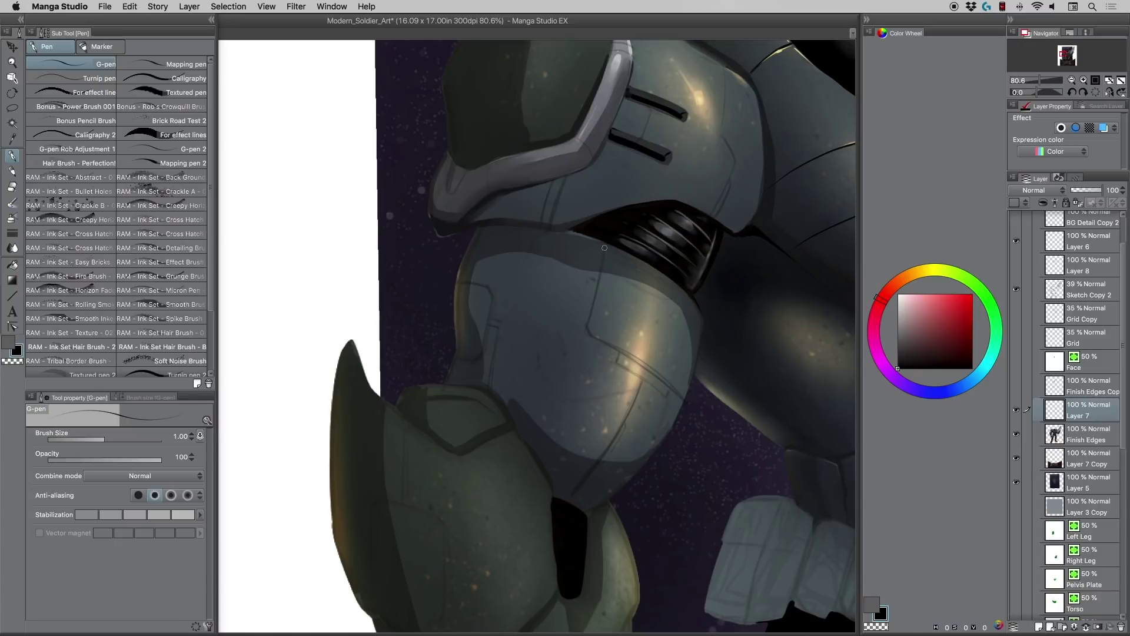
pyautogui.moveTo(606, 241)
pyautogui.mouseDown()
pyautogui.moveTo(593, 307)
pyautogui.moveTo(601, 269)
pyautogui.mouseUp()
pyautogui.press('r')
pyautogui.moveTo(501, 358)
pyautogui.mouseDown()
pyautogui.moveTo(487, 312)
pyautogui.moveTo(505, 325)
pyautogui.moveTo(462, 373)
pyautogui.moveTo(498, 175)
pyautogui.mouseUp()
pyautogui.press('p')
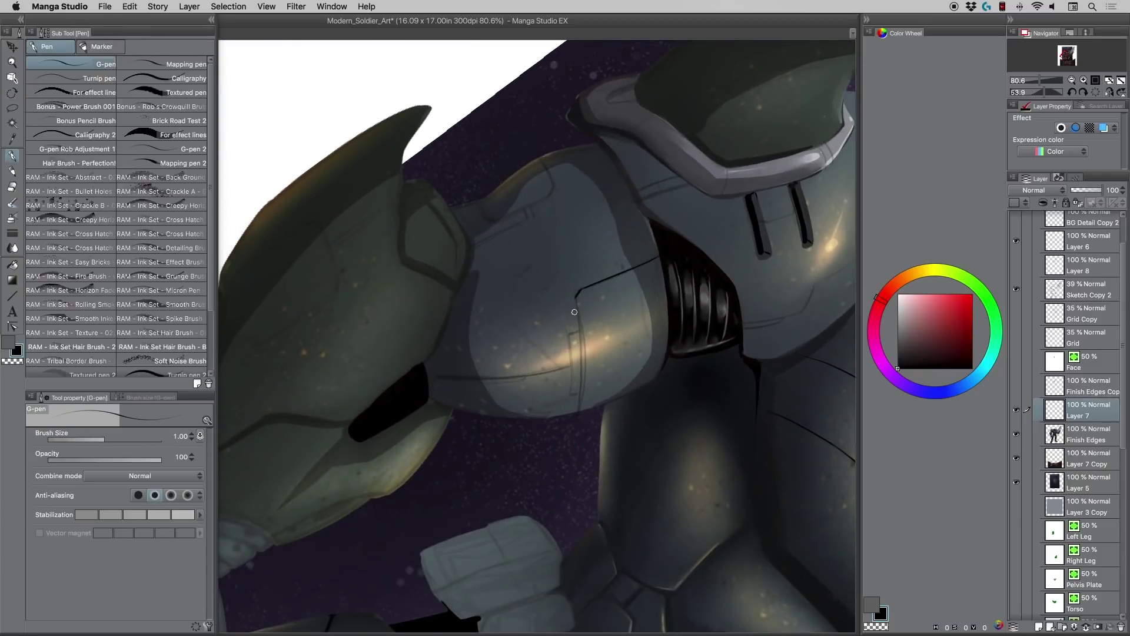
# - Ink the diagonal panel seam across the upper arm's highlight to the armor's inner edge
pyautogui.moveTo(578, 308); pyautogui.dragTo(583, 387)
pyautogui.moveTo(581, 328); pyautogui.dragTo(580, 401)
pyautogui.press('r')
pyautogui.moveTo(454, 497); pyautogui.dragTo(667, 477)
pyautogui.press('p')
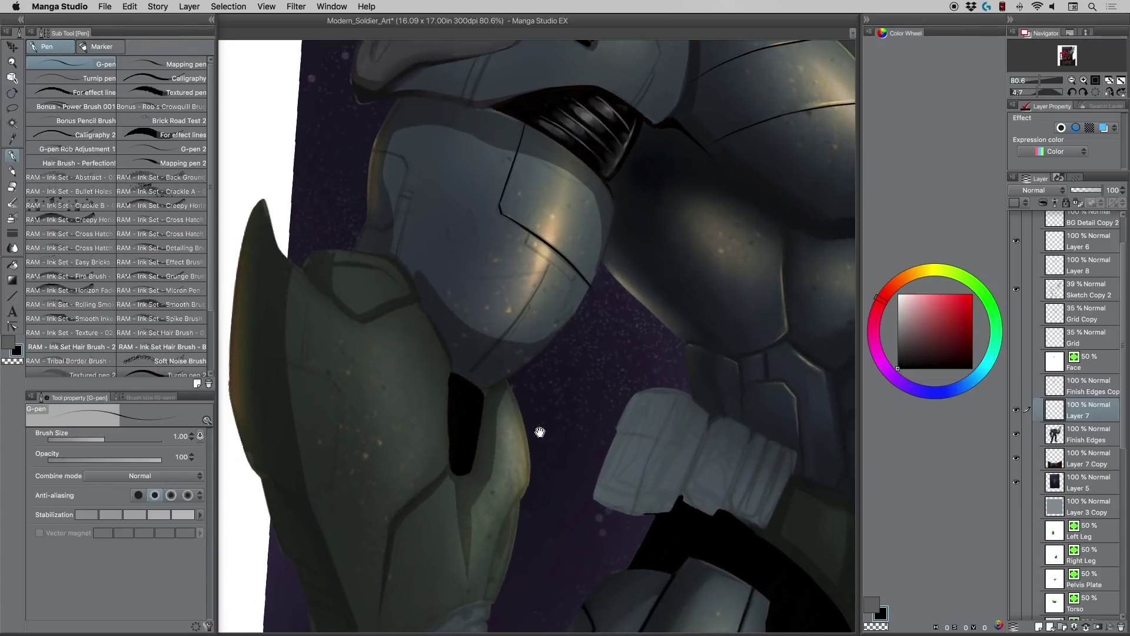
# - Ink the small notched panel beneath the diagonal seam and the seam running from it down to the elbow
pyautogui.moveTo(542, 430); pyautogui.dragTo(638, 462)
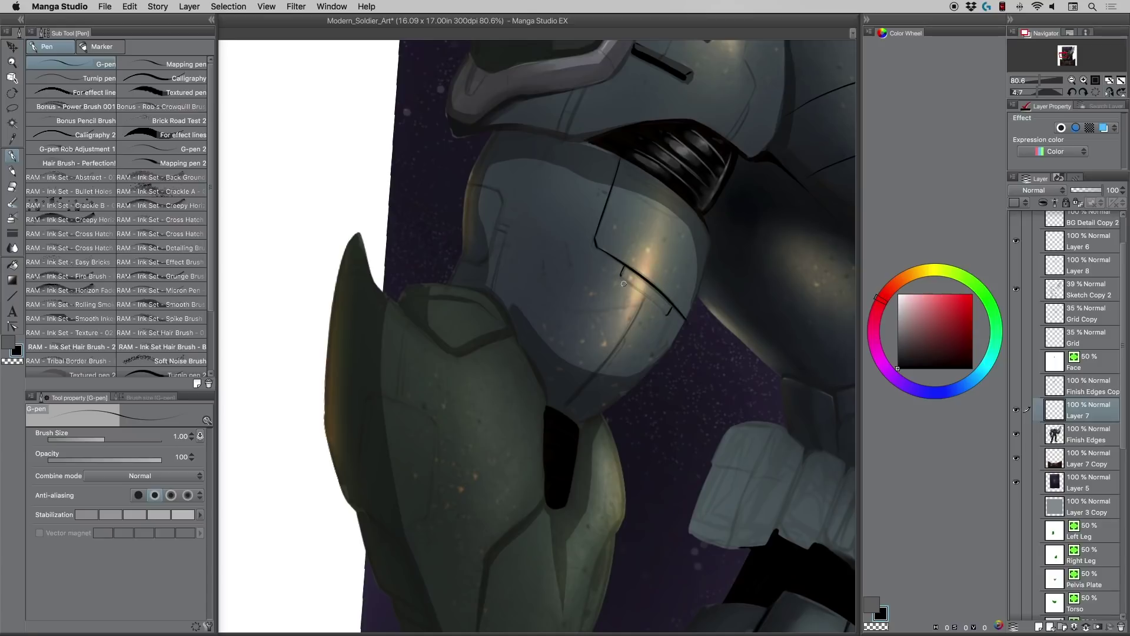
pyautogui.moveTo(632, 283); pyautogui.dragTo(666, 313)
pyautogui.moveTo(629, 325); pyautogui.dragTo(615, 348)
pyautogui.press('super+z')
pyautogui.press('super+z')
pyautogui.moveTo(645, 297); pyautogui.dragTo(602, 365)
pyautogui.moveTo(627, 328); pyautogui.dragTo(575, 395)
pyautogui.moveTo(642, 300)
pyautogui.mouseDown()
pyautogui.moveTo(627, 328)
pyautogui.moveTo(640, 305)
pyautogui.mouseUp()
pyautogui.moveTo(623, 344); pyautogui.dragTo(604, 368)
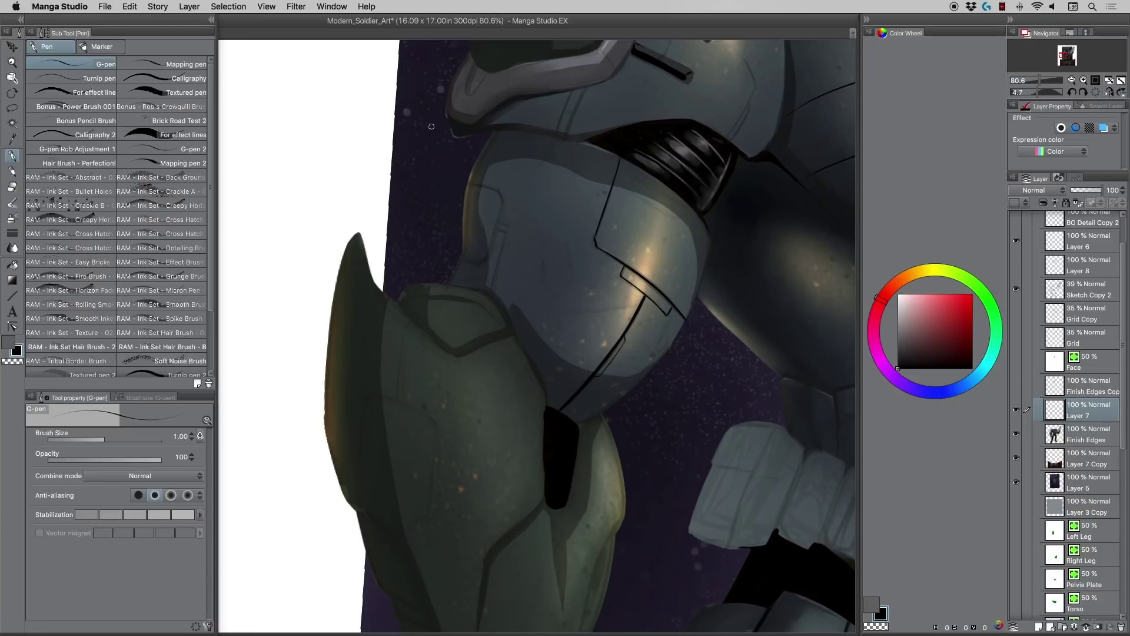
# - Ink the outline of the angular panel along the upper arm's outer edge, including its lower border
pyautogui.click(17, 59)
pyautogui.click(457, 161)
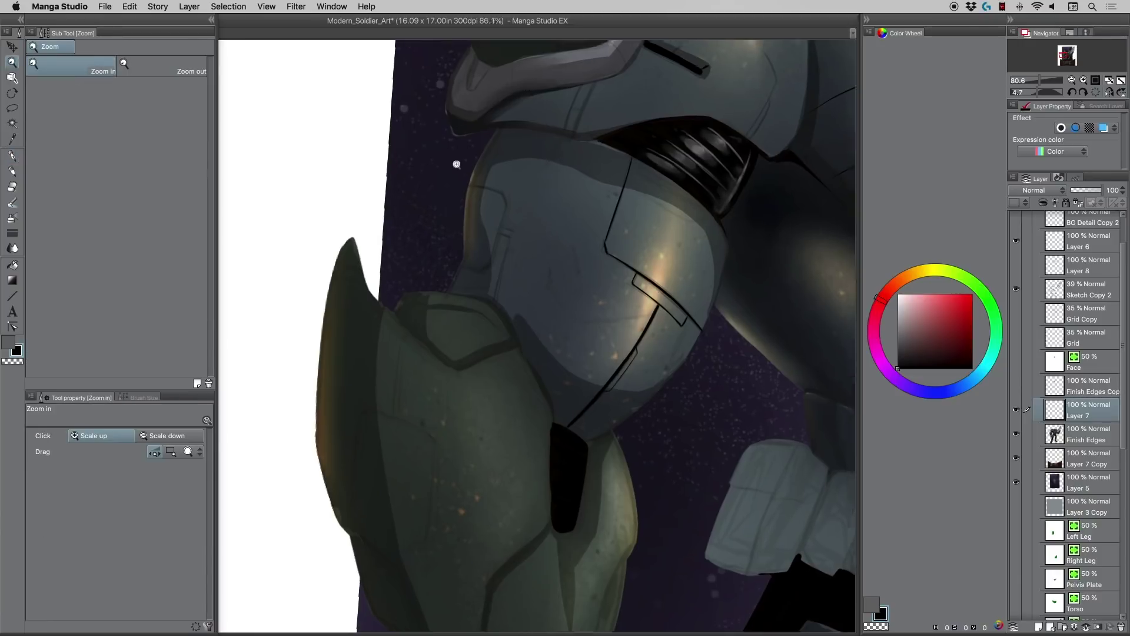
pyautogui.click(12, 154)
pyautogui.moveTo(470, 191)
pyautogui.mouseDown()
pyautogui.moveTo(510, 198)
pyautogui.moveTo(519, 215)
pyautogui.mouseUp()
pyautogui.press('super+z')
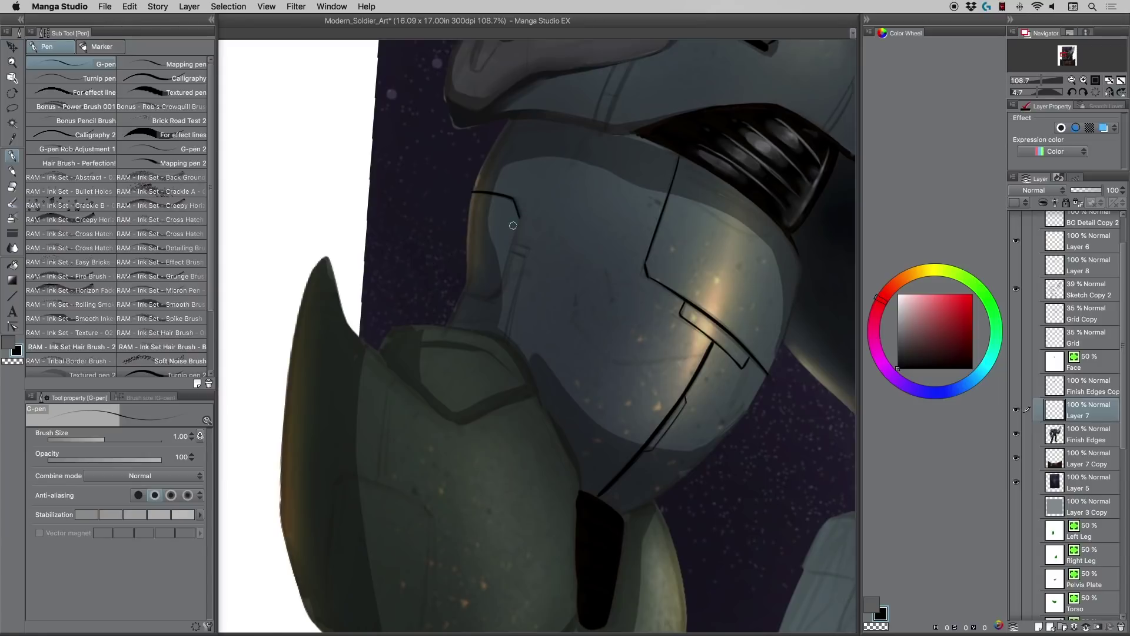
pyautogui.moveTo(518, 219); pyautogui.dragTo(500, 289)
pyautogui.press('super+z')
pyautogui.moveTo(516, 232); pyautogui.dragTo(502, 290)
pyautogui.moveTo(462, 293); pyautogui.dragTo(491, 297)
# - Ink the narrow strip panel beside the outer-edge panel, reaching down to the forearm guard
pyautogui.moveTo(524, 257)
pyautogui.mouseDown()
pyautogui.moveTo(511, 315)
pyautogui.moveTo(504, 266)
pyautogui.moveTo(509, 344)
pyautogui.mouseUp()
pyautogui.moveTo(520, 250); pyautogui.dragTo(524, 255)
pyautogui.press('super+z')
pyautogui.click(12, 62)
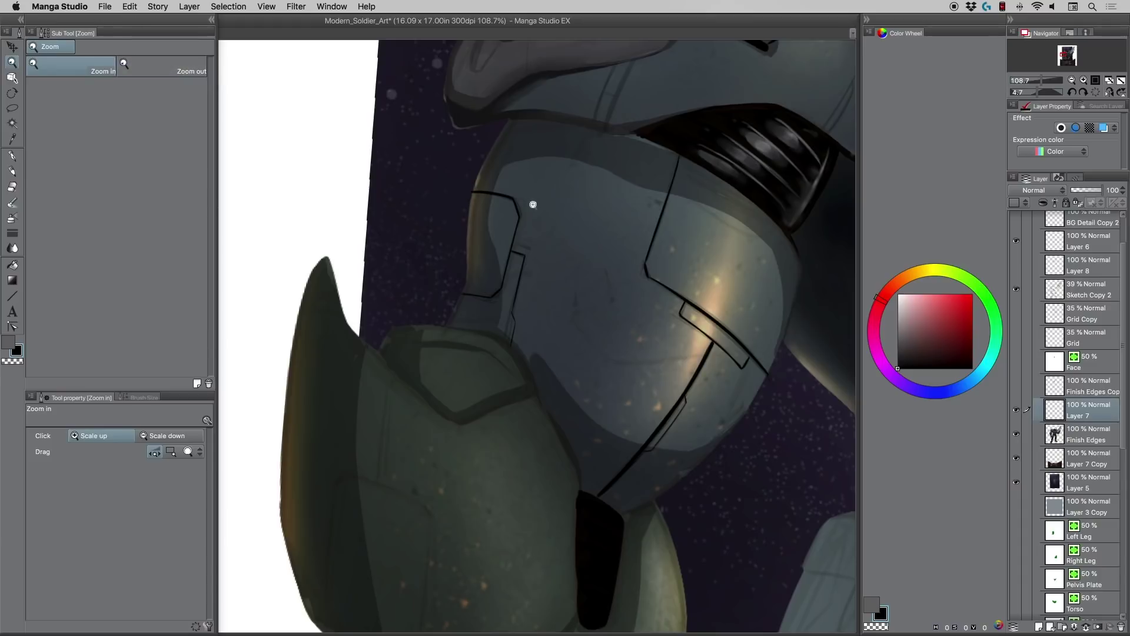
pyautogui.click(533, 204)
pyautogui.press('p')
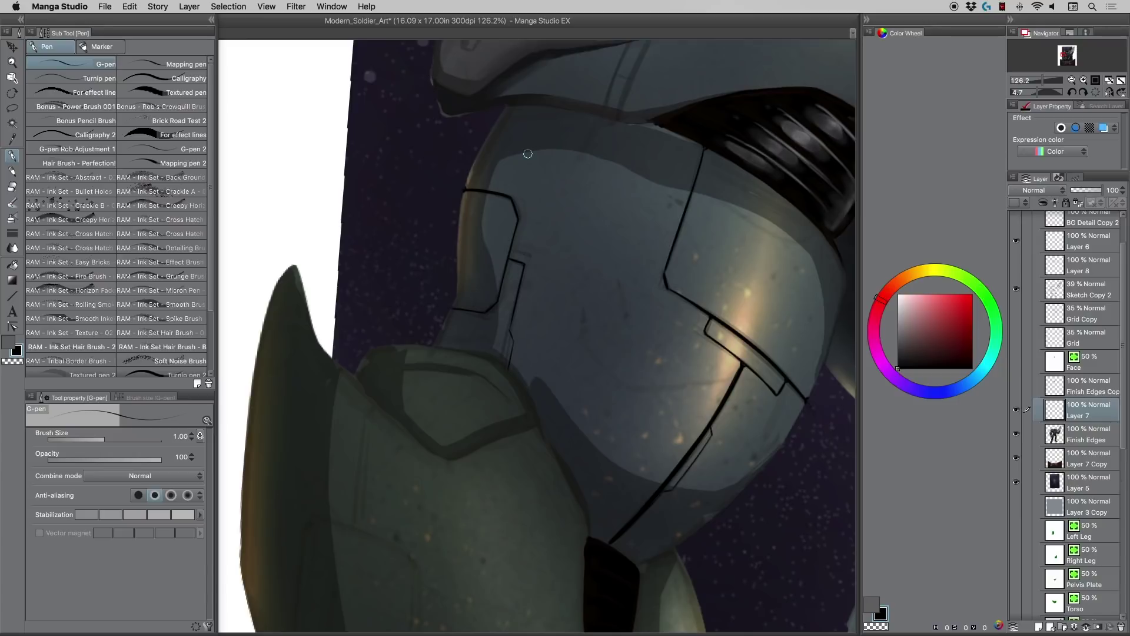
# - Compare the upper arm with and without the panel lines on Layer 7
pyautogui.click(13, 62)
pyautogui.moveTo(467, 161); pyautogui.dragTo(426, 144)
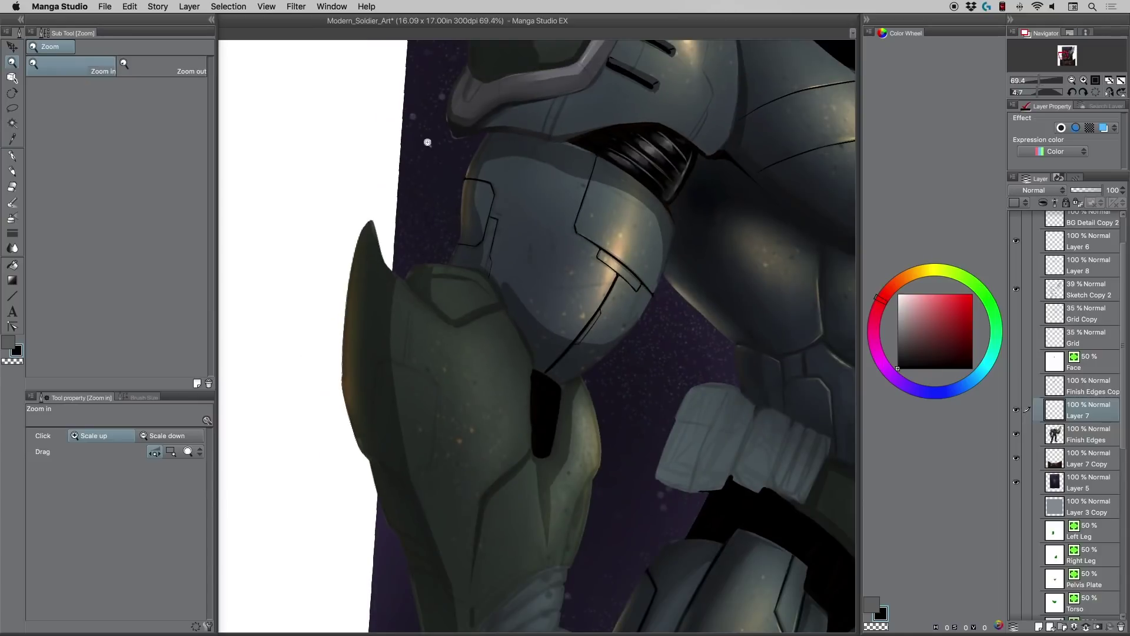
pyautogui.click(469, 144)
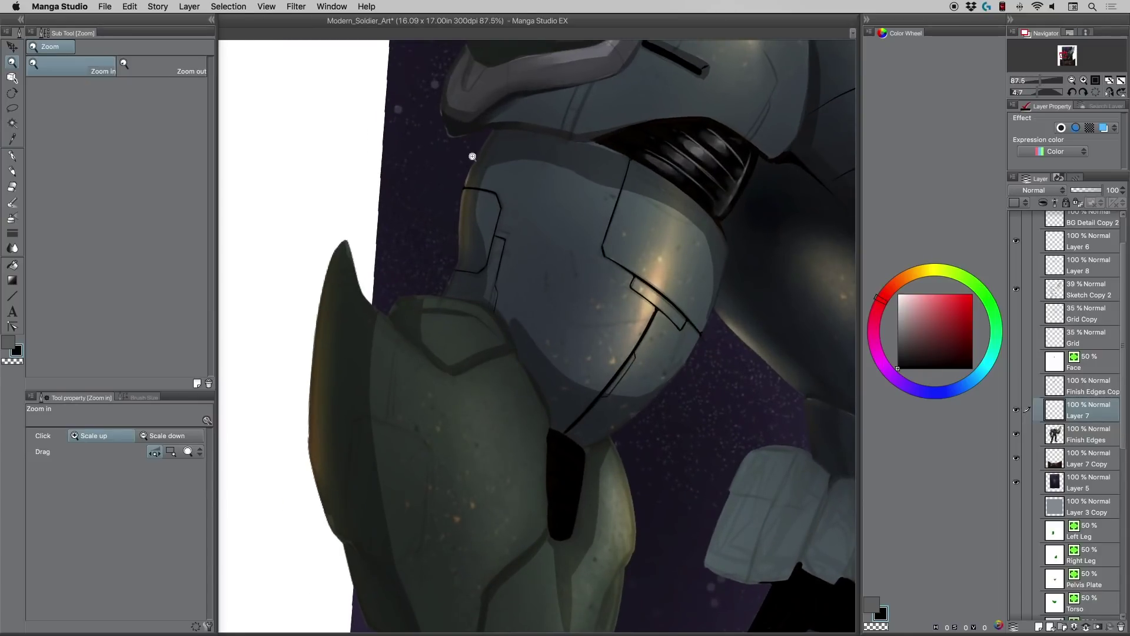
pyautogui.click(471, 155)
pyautogui.click(1015, 412)
pyautogui.click(1016, 412)
# - Erase the leftover sketch lines around the upper arm panels on the Sketch Copy 2 layer with the Hard eraser
pyautogui.click(1081, 295)
pyautogui.click(12, 187)
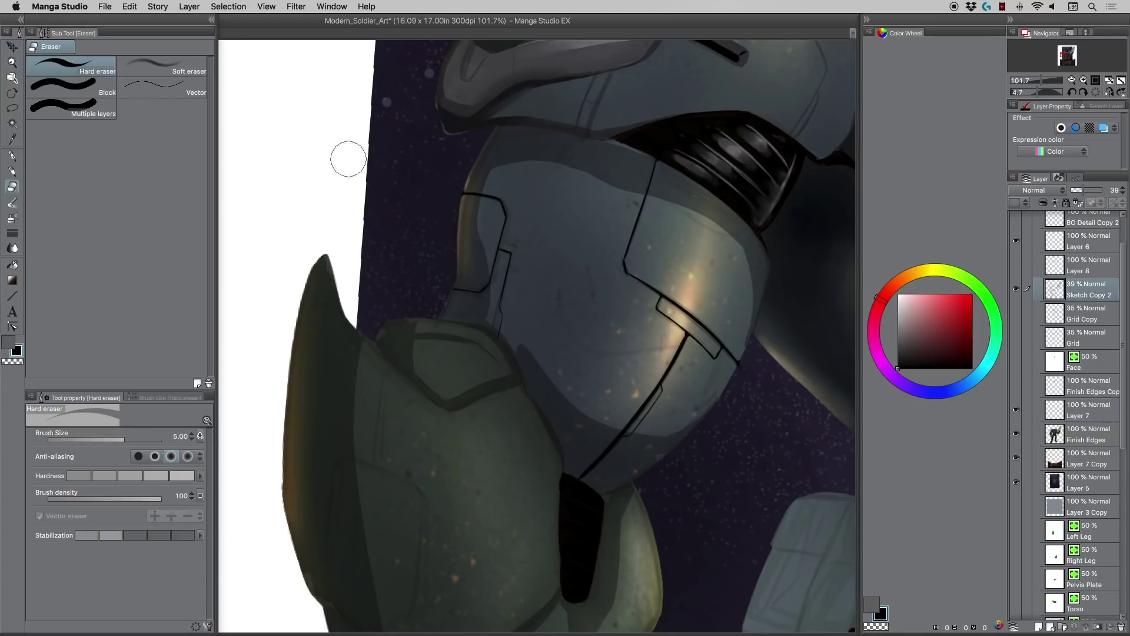
pyautogui.moveTo(507, 212); pyautogui.dragTo(503, 324)
pyautogui.moveTo(472, 181); pyautogui.dragTo(480, 292)
pyautogui.moveTo(655, 235)
pyautogui.mouseDown()
pyautogui.moveTo(742, 260)
pyautogui.moveTo(733, 227)
pyautogui.moveTo(753, 306)
pyautogui.moveTo(669, 461)
pyautogui.moveTo(643, 399)
pyautogui.moveTo(604, 412)
pyautogui.moveTo(520, 344)
pyautogui.moveTo(575, 309)
pyautogui.moveTo(619, 217)
pyautogui.mouseUp()
pyautogui.moveTo(524, 148)
pyautogui.mouseDown()
pyautogui.moveTo(599, 152)
pyautogui.moveTo(686, 194)
pyautogui.mouseUp()
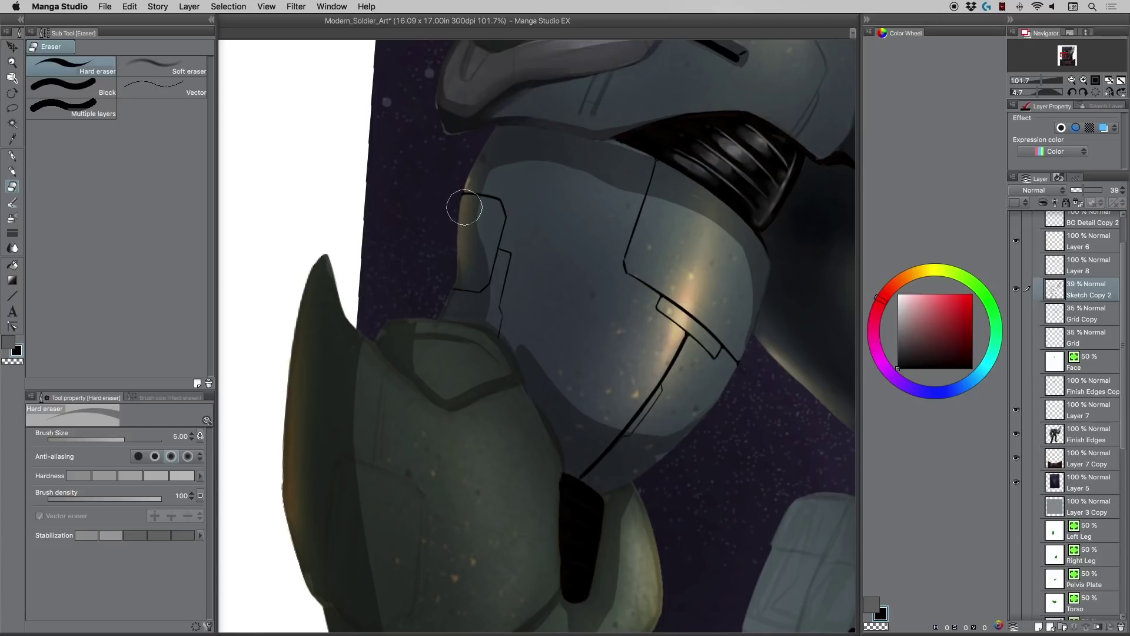
pyautogui.moveTo(453, 232)
pyautogui.mouseDown()
pyautogui.moveTo(460, 257)
pyautogui.moveTo(428, 308)
pyautogui.mouseUp()
pyautogui.moveTo(622, 440)
pyautogui.mouseDown()
pyautogui.moveTo(670, 342)
pyautogui.moveTo(512, 154)
pyautogui.moveTo(511, 176)
pyautogui.moveTo(426, 192)
pyautogui.mouseUp()
# - Make Layer 7 the active layer again and select the Darker pencil for detailing the panel lines
pyautogui.press('/')
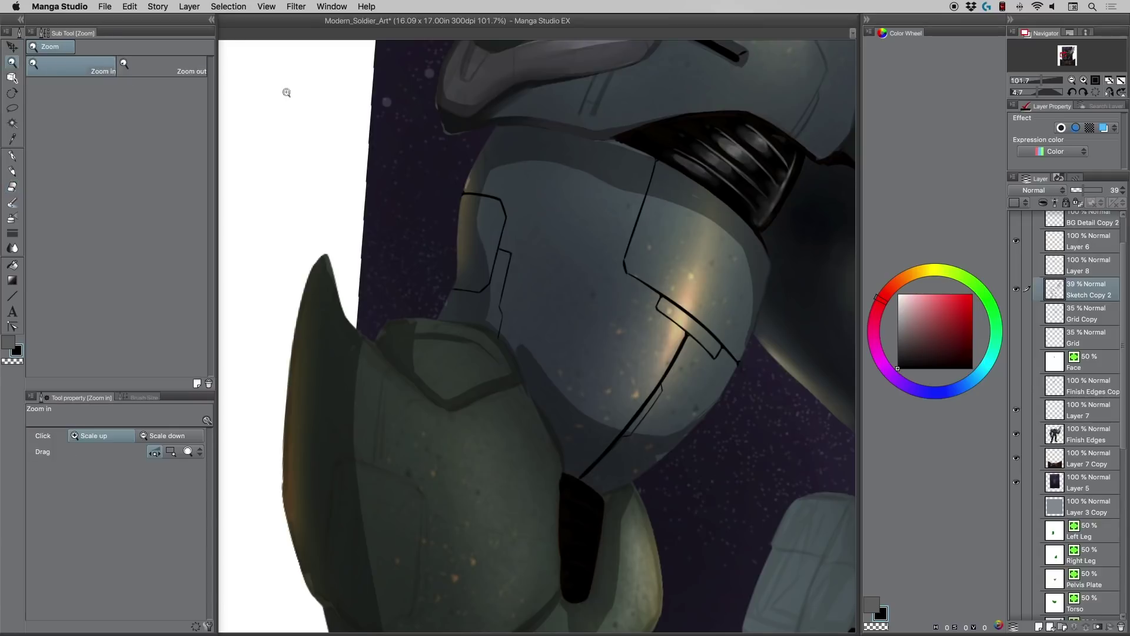
pyautogui.click(559, 199)
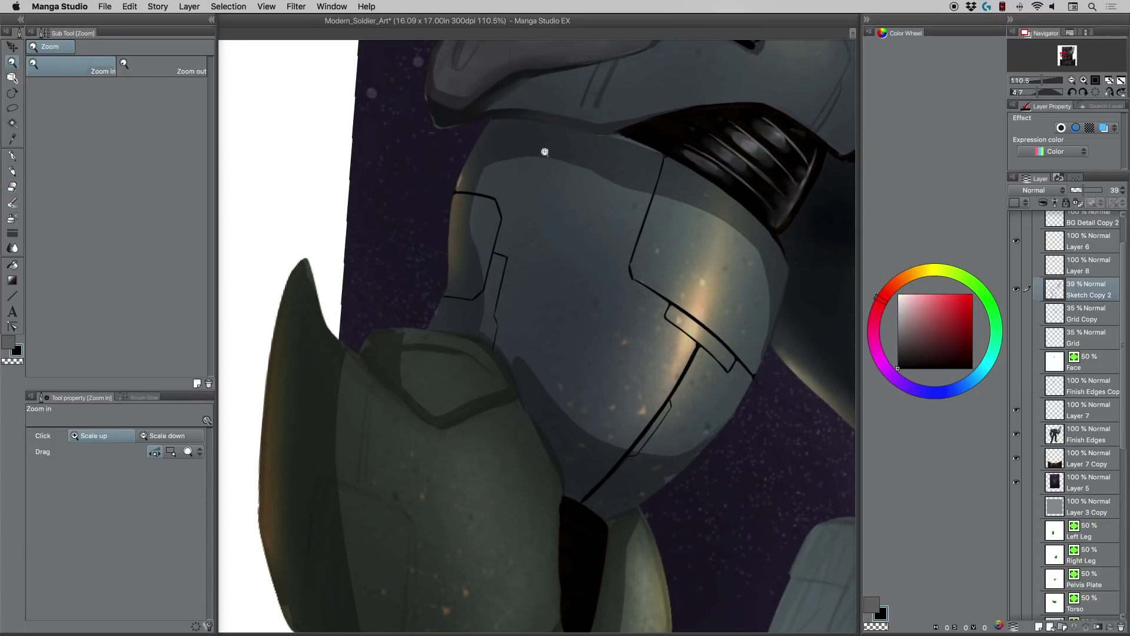
pyautogui.moveTo(545, 300); pyautogui.dragTo(497, 300)
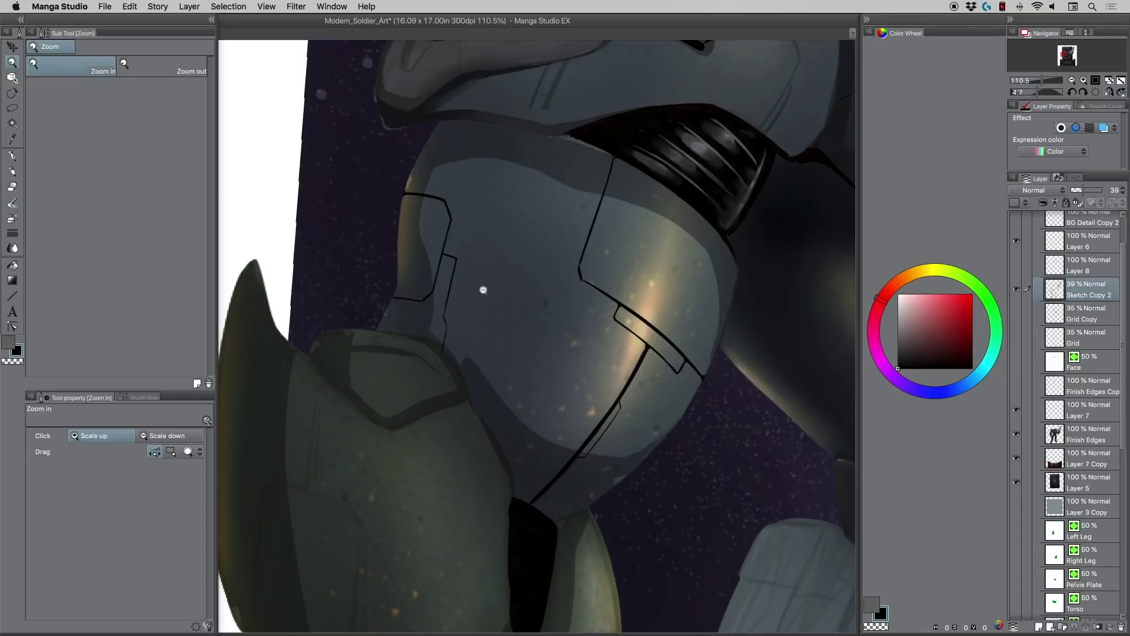
pyautogui.click(12, 171)
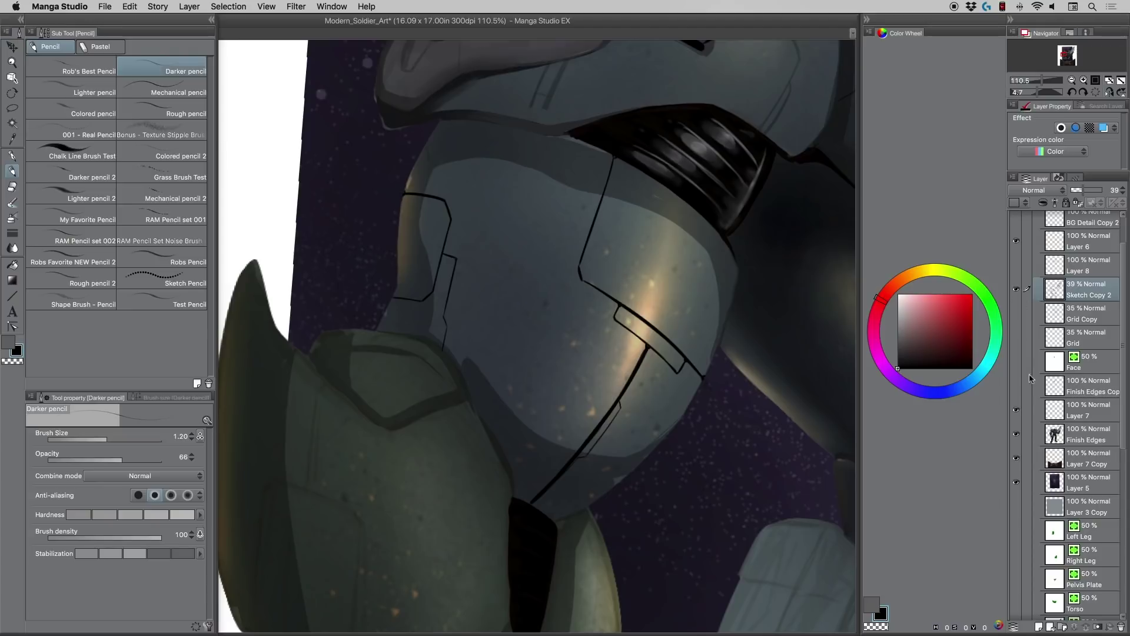
pyautogui.click(1017, 410)
pyautogui.click(1017, 410)
pyautogui.click(1078, 419)
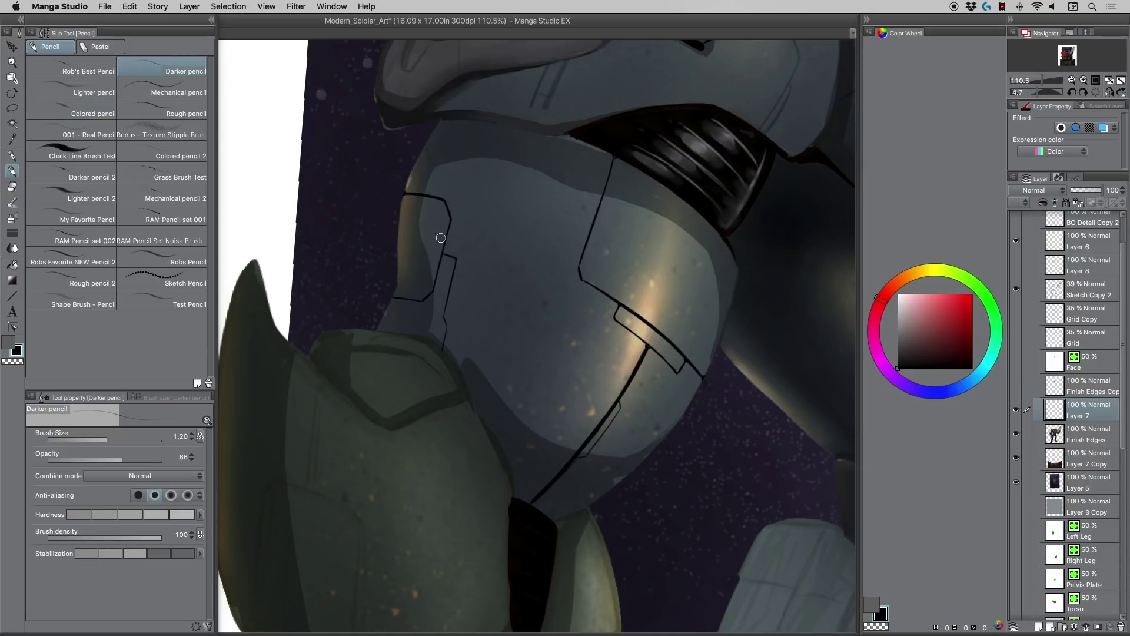
# - Examine how the highlights follow the panel lines on the thigh armor as a reference for the upper arm
pyautogui.click(12, 62)
pyautogui.moveTo(501, 280); pyautogui.dragTo(471, 272)
pyautogui.moveTo(782, 506); pyautogui.dragTo(593, 330)
pyautogui.moveTo(634, 368); pyautogui.dragTo(552, 222)
pyautogui.moveTo(627, 434); pyautogui.dragTo(667, 440)
pyautogui.moveTo(566, 400); pyautogui.dragTo(536, 392)
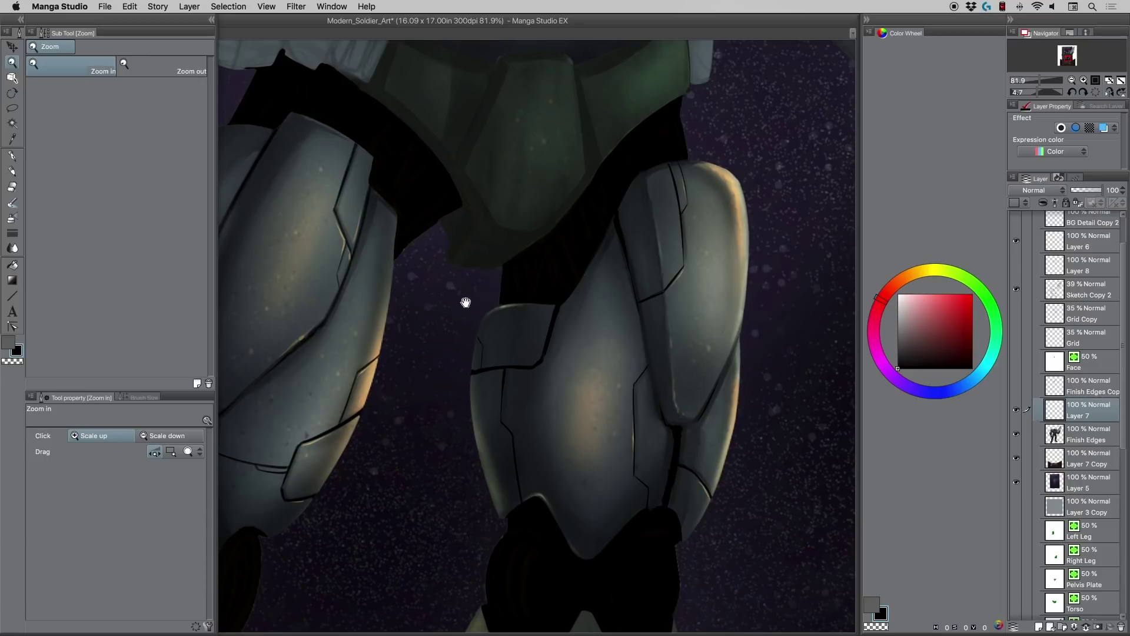
pyautogui.moveTo(412, 224); pyautogui.dragTo(614, 447)
pyautogui.moveTo(446, 210); pyautogui.dragTo(480, 285)
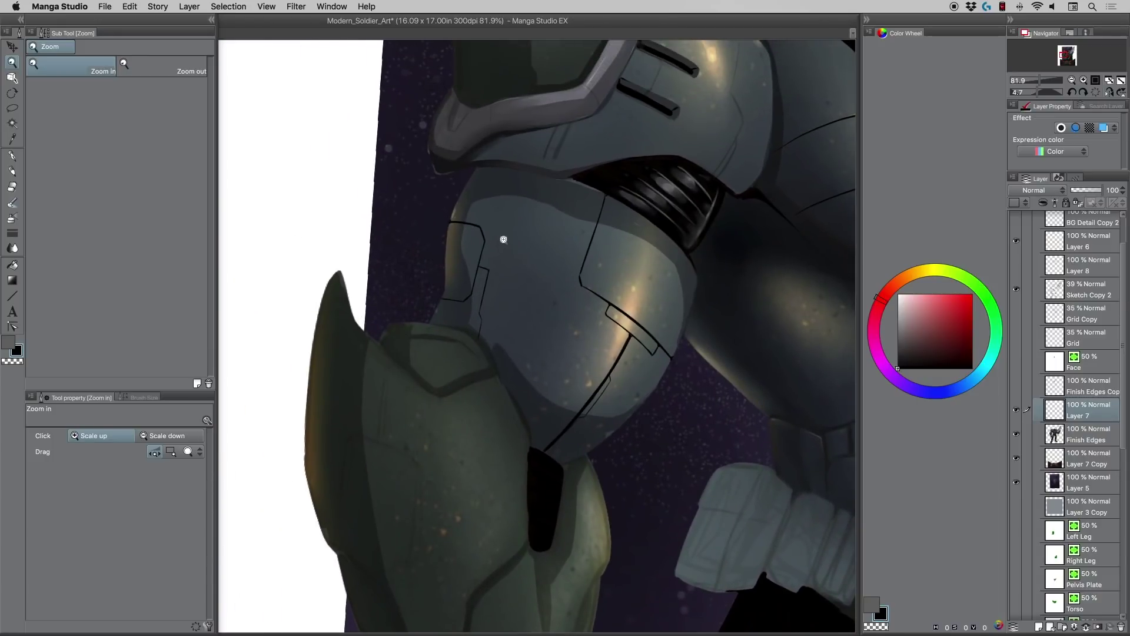
pyautogui.moveTo(503, 238); pyautogui.dragTo(467, 197)
# - Draw thin highlights along the upper arm's panel lines with the Darker pencil, using the sampled warm highlight color, and choose a paler tint
pyautogui.click(12, 170)
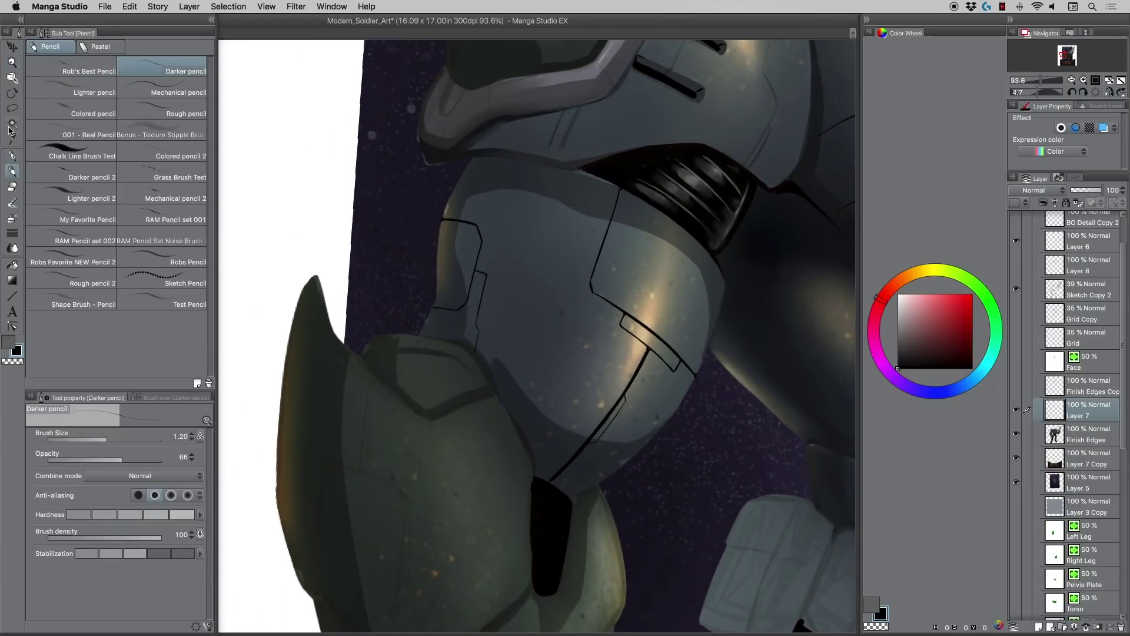
pyautogui.keyDown('alt'); pyautogui.click(653, 316); pyautogui.keyUp('alt')
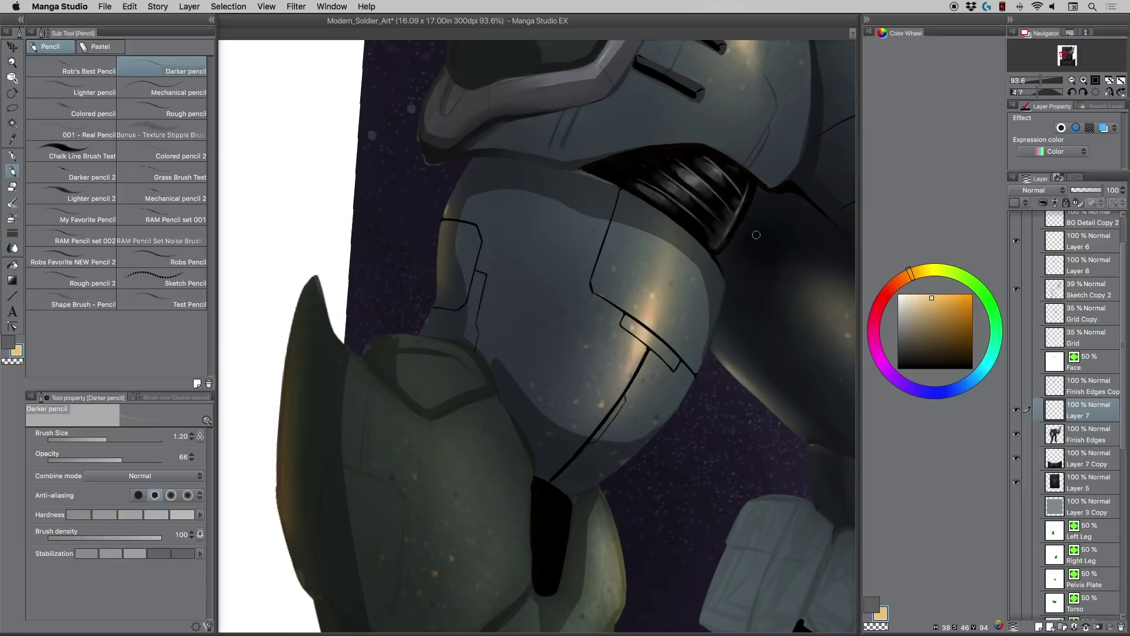
pyautogui.press('[')
pyautogui.press('[')
pyautogui.moveTo(599, 249); pyautogui.dragTo(593, 268)
pyautogui.moveTo(613, 305); pyautogui.dragTo(647, 332)
pyautogui.moveTo(486, 274); pyautogui.dragTo(478, 302)
pyautogui.press(']')
pyautogui.click(911, 297)
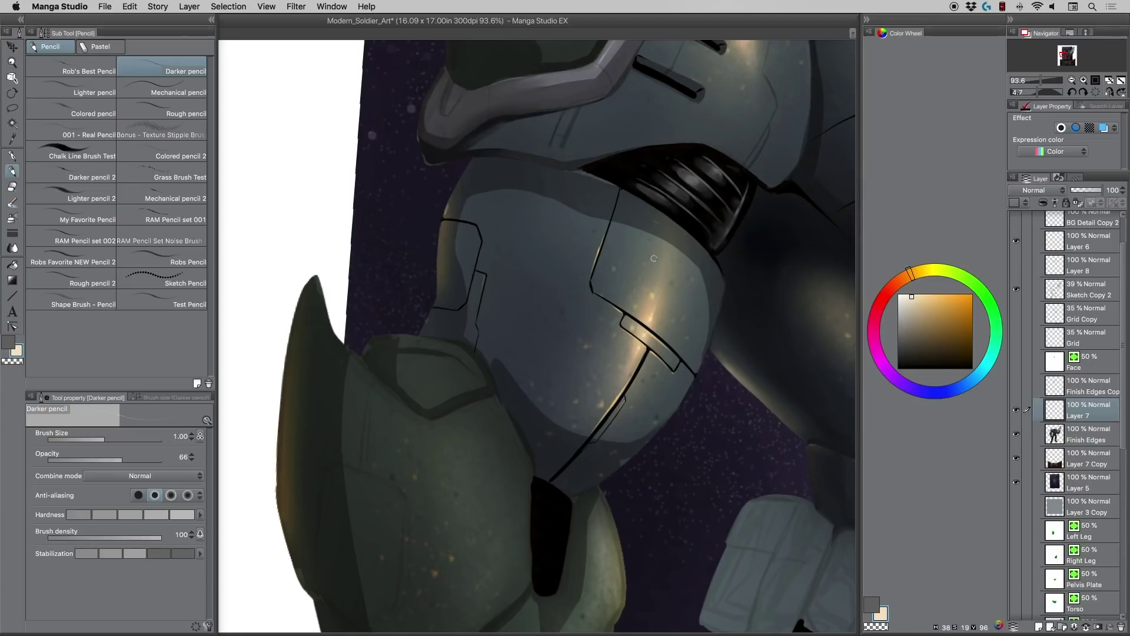
# - Add a new layer above Layer 7 and prepare the Shadow airbrush with a dark color sampled from the artwork
pyautogui.click(1017, 409)
pyautogui.click(1016, 409)
pyautogui.click(1039, 627)
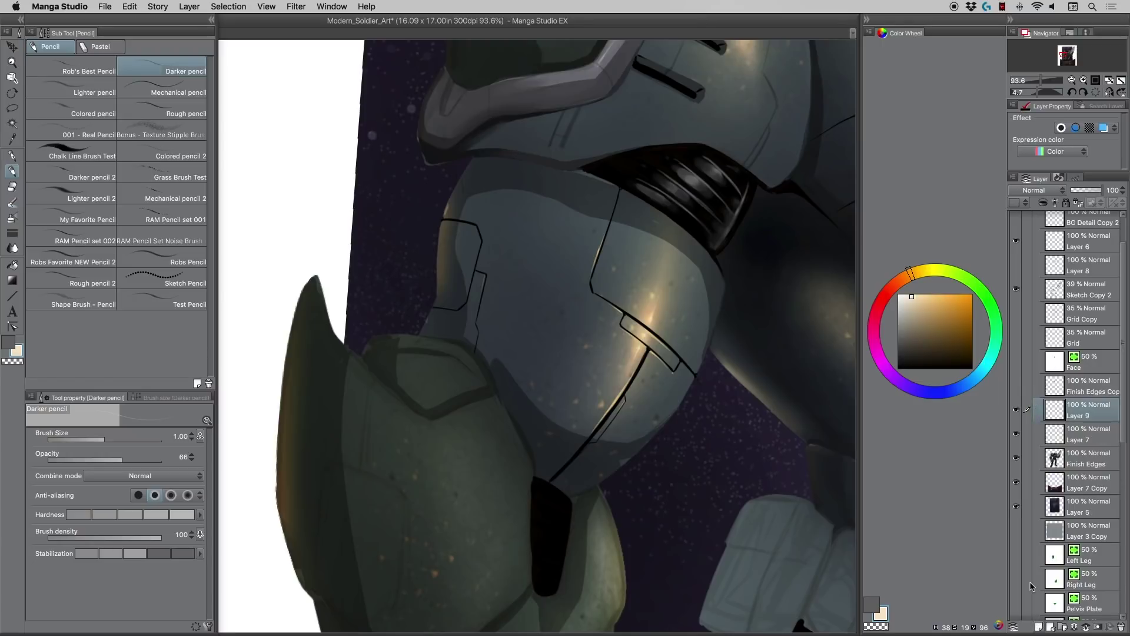
pyautogui.click(12, 216)
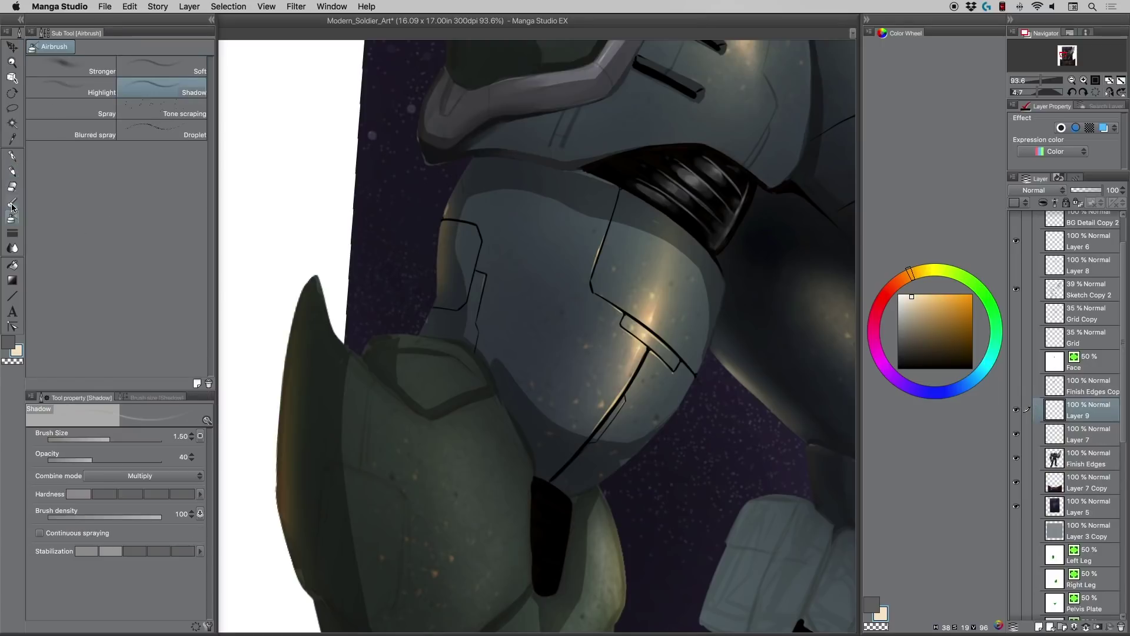
pyautogui.click(8, 342)
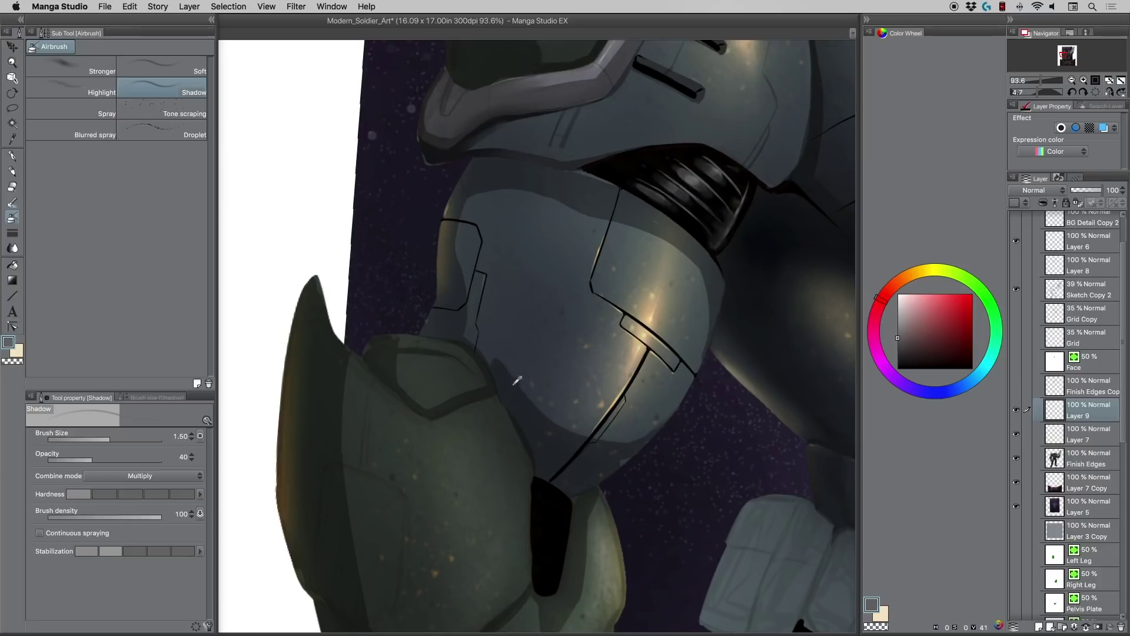
pyautogui.keyDown('alt'); pyautogui.click(526, 429); pyautogui.keyUp('alt')
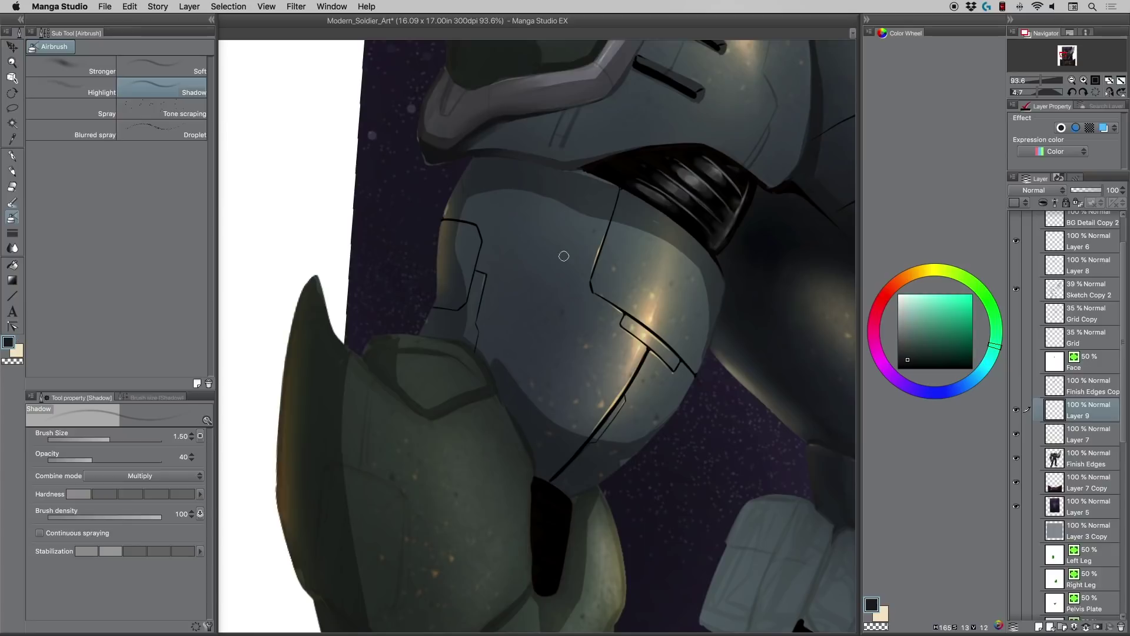
# - Set the Shadow airbrush to Normal combine mode, reduce its size, and shade around the upper arm's right-hand panel lines
pyautogui.press('[')
pyautogui.press('[')
pyautogui.click(141, 476)
pyautogui.click(106, 205)
pyautogui.moveTo(624, 326); pyautogui.dragTo(648, 345)
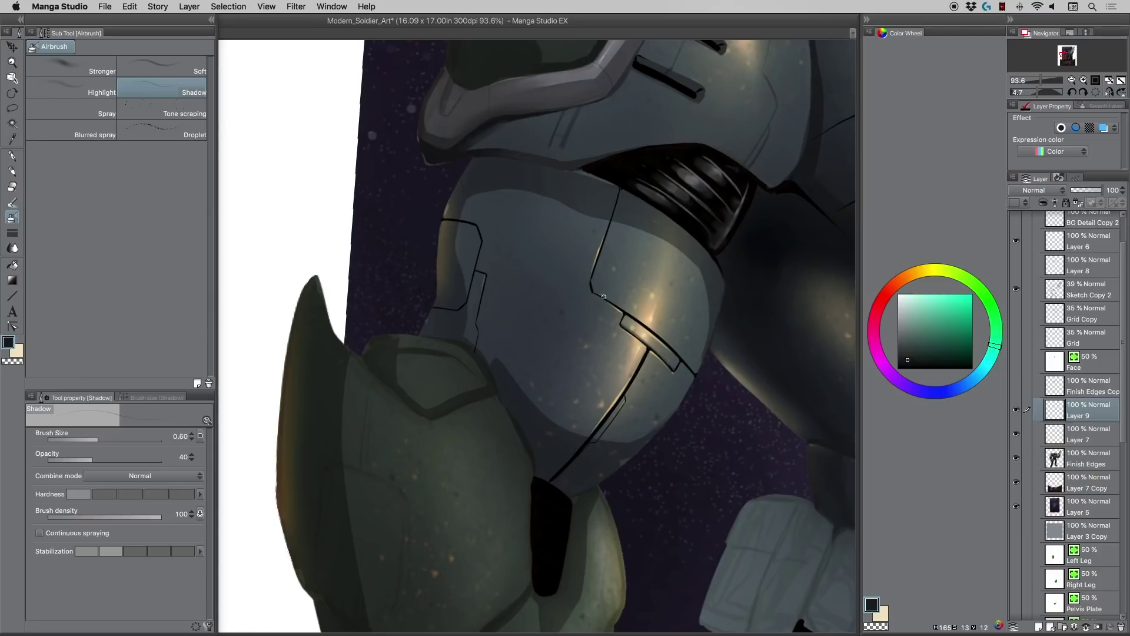
pyautogui.moveTo(655, 331); pyautogui.dragTo(671, 347)
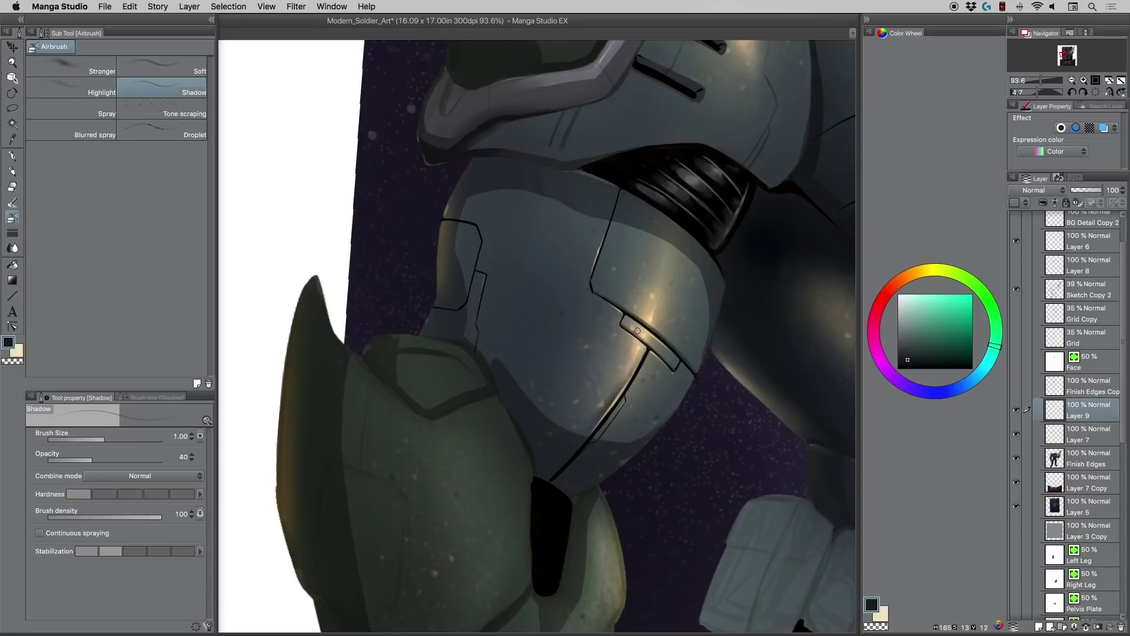
# - Enlarge the Shadow airbrush to 3.00, shade beside the upper arm's lower diagonal panel line, and undo the last stroke
pyautogui.press(']')
pyautogui.press(']')
pyautogui.press(']')
pyautogui.press(']')
pyautogui.press(']')
pyautogui.moveTo(638, 355); pyautogui.dragTo(621, 382)
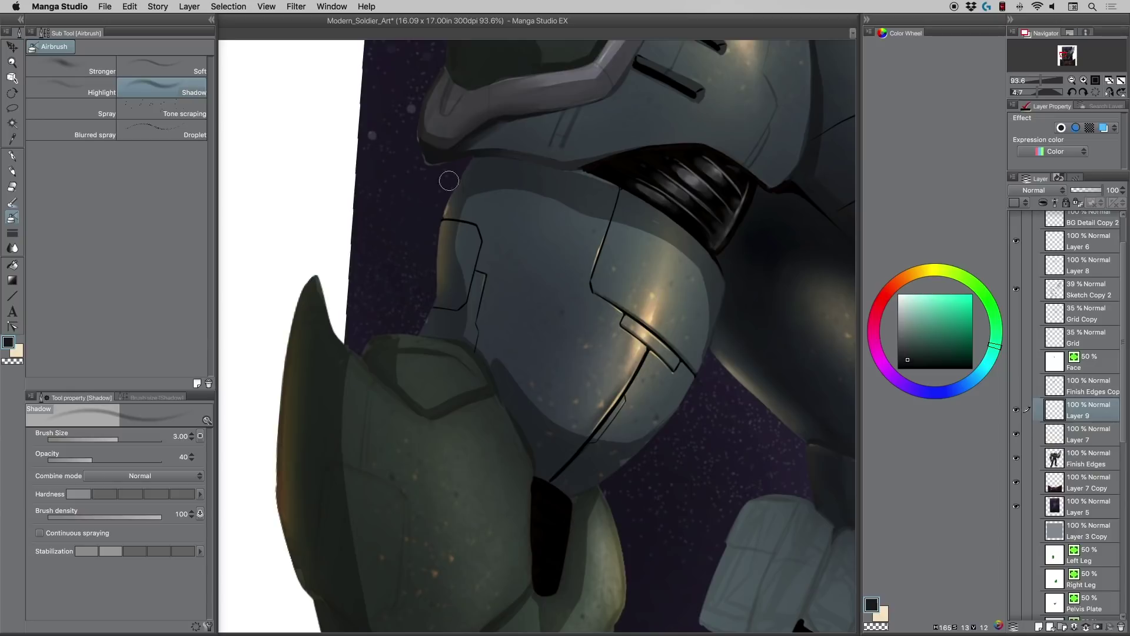
pyautogui.press('super+z')
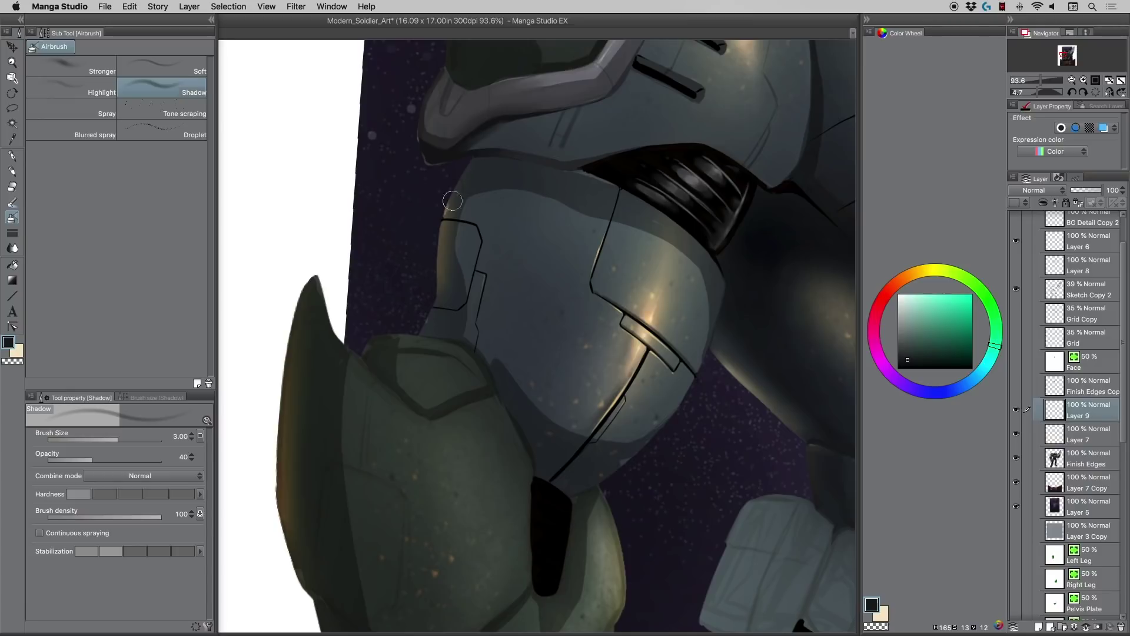
# - Shade softly along the upper arm's left-hand panel lines and narrow notched panel with a smaller Shadow airbrush
pyautogui.press('[')
pyautogui.press('[')
pyautogui.press('[')
pyautogui.press('[')
pyautogui.press('[')
pyautogui.press('[')
pyautogui.press('[')
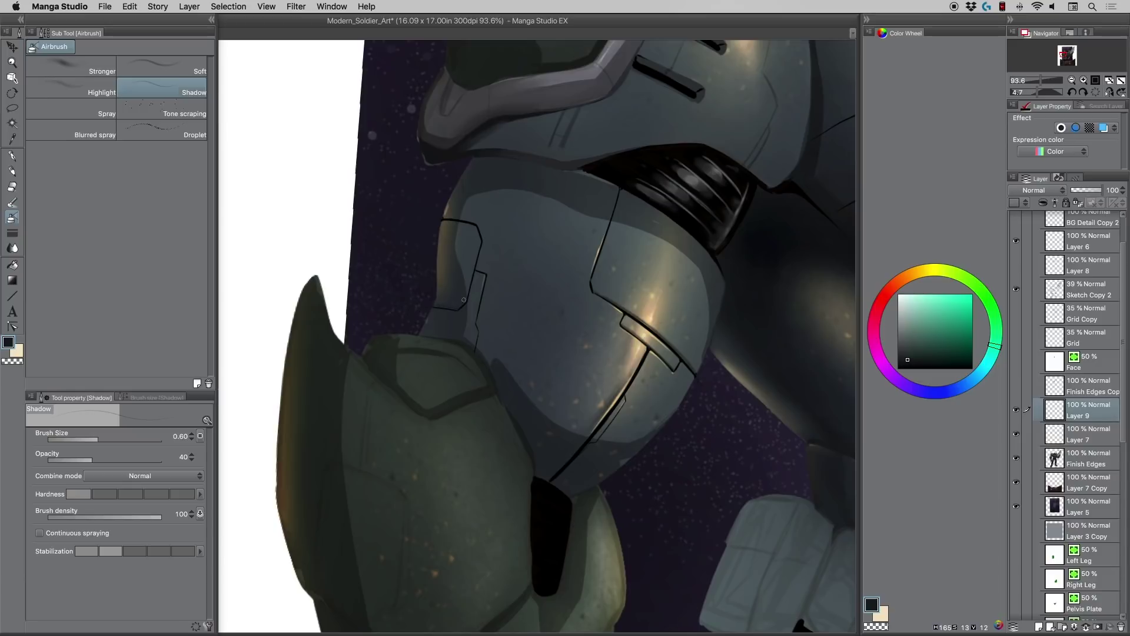
pyautogui.press(']')
pyautogui.press(']')
pyautogui.press('/')
pyautogui.click(434, 258)
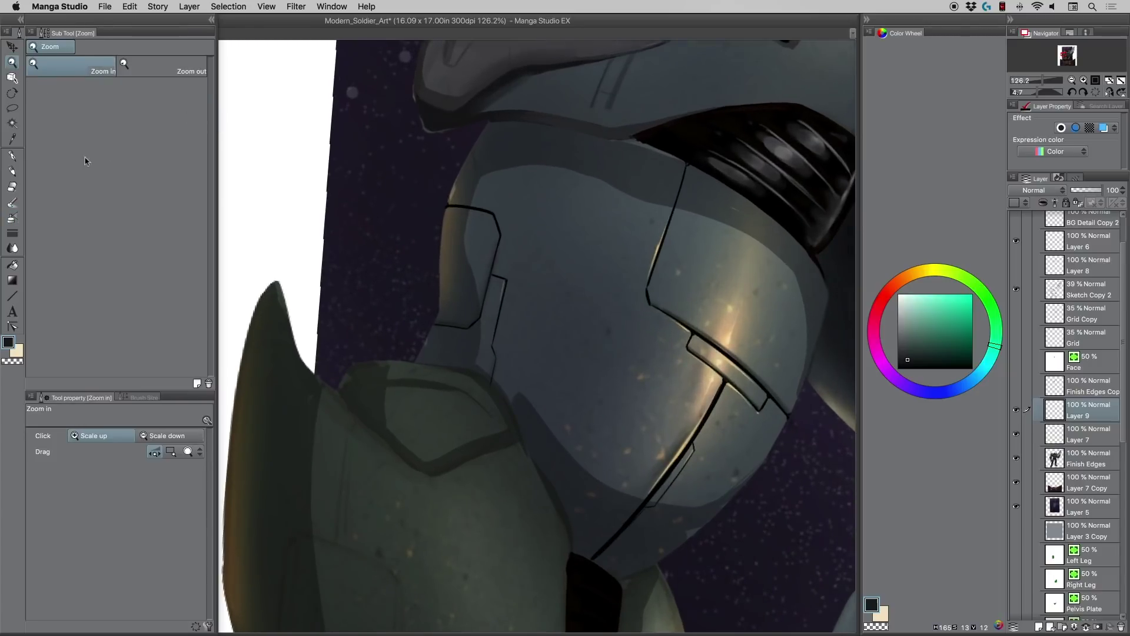
pyautogui.press('b')
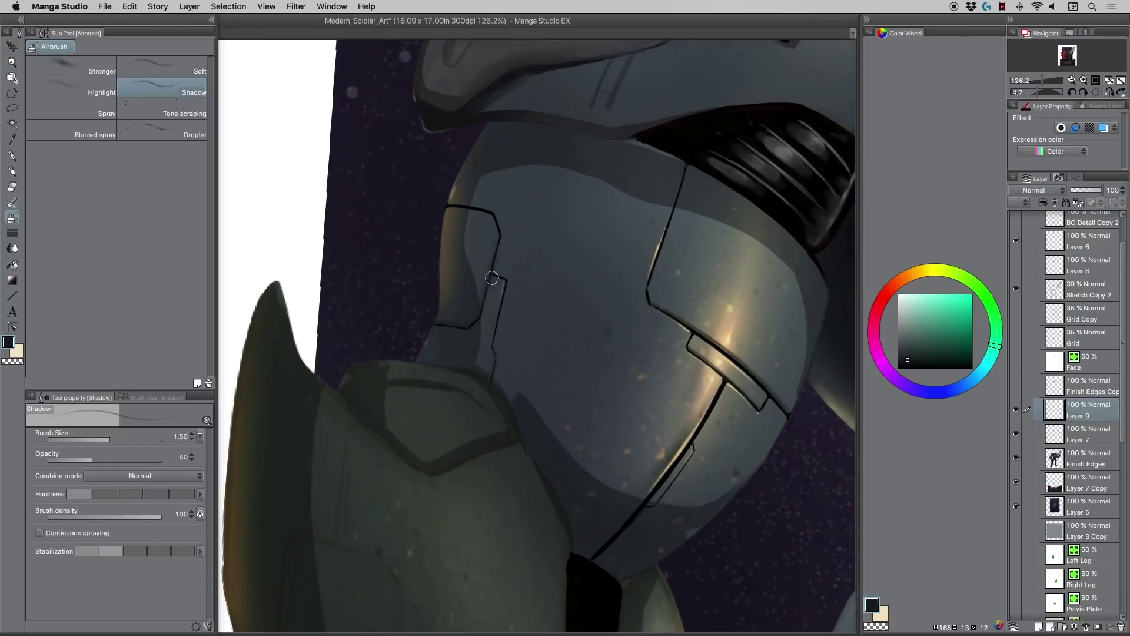
pyautogui.moveTo(506, 281); pyautogui.dragTo(490, 348)
pyautogui.press('[')
# - Undo the last two strokes and clean up the shading beside the narrow notched panel with the G-pen in transparent color
pyautogui.click(12, 157)
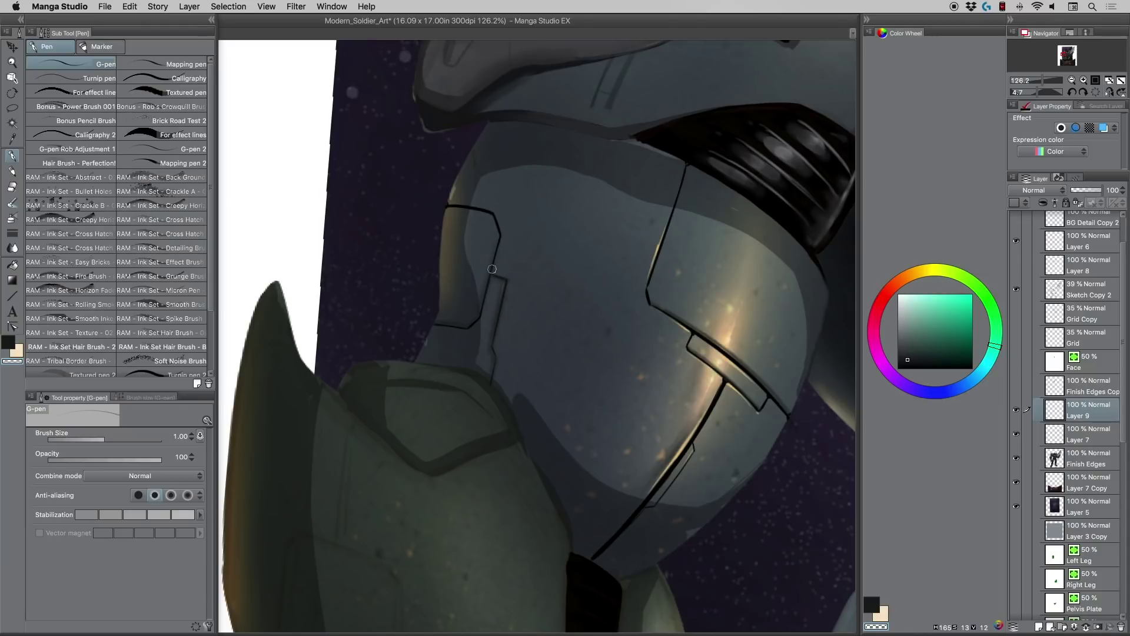
pyautogui.press('super+z')
pyautogui.press('super+z')
pyautogui.moveTo(490, 276); pyautogui.dragTo(493, 326)
# - Return to the dark color and shade the narrow notched panel's outline with the Shadow airbrush, reducing its size to 0.70
pyautogui.click(11, 217)
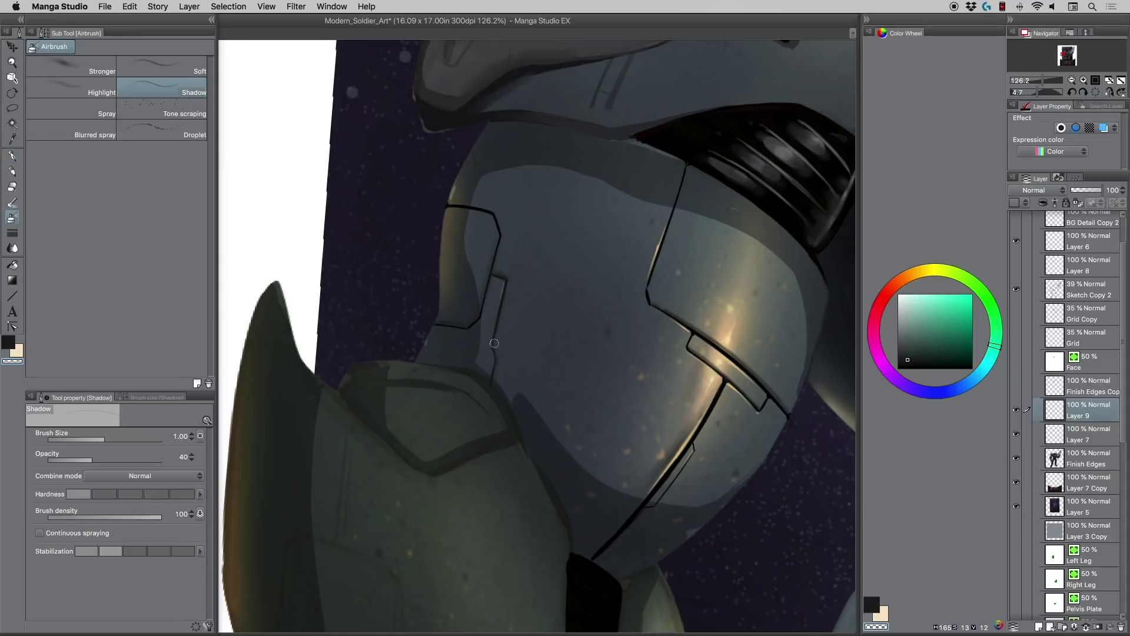
pyautogui.press('c')
pyautogui.moveTo(505, 286); pyautogui.dragTo(493, 350)
pyautogui.press('[')
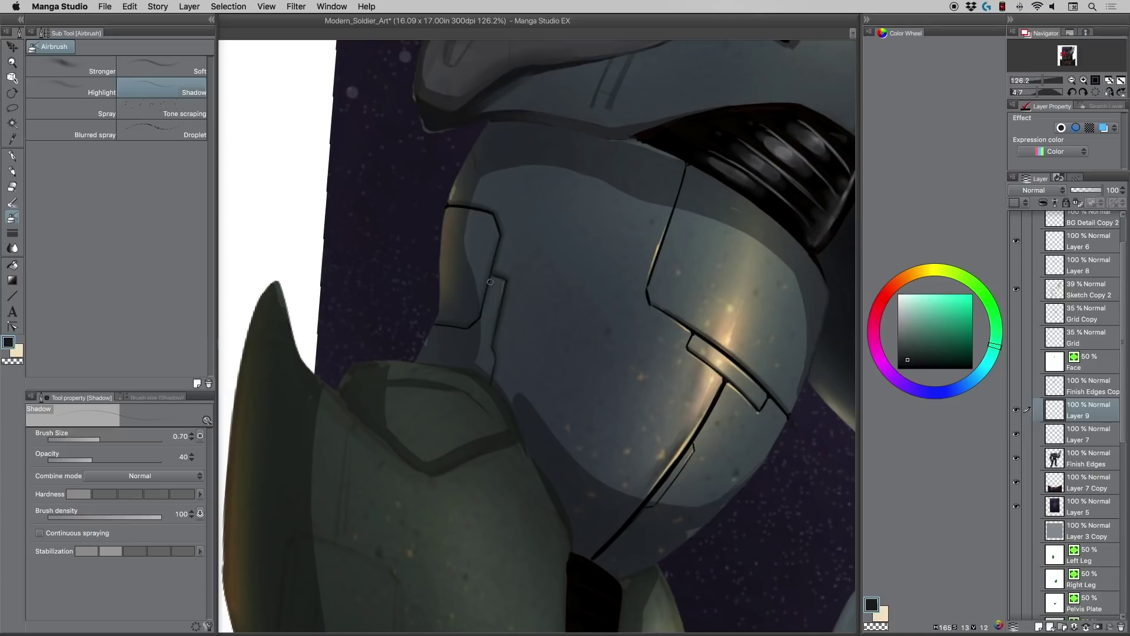
# - Merge Layer 9 and Layer 7 down into the Finish Edges layer and select the Darker pencil
pyautogui.click(13, 64)
pyautogui.moveTo(472, 195)
pyautogui.mouseDown()
pyautogui.moveTo(451, 192)
pyautogui.moveTo(461, 182)
pyautogui.mouseUp()
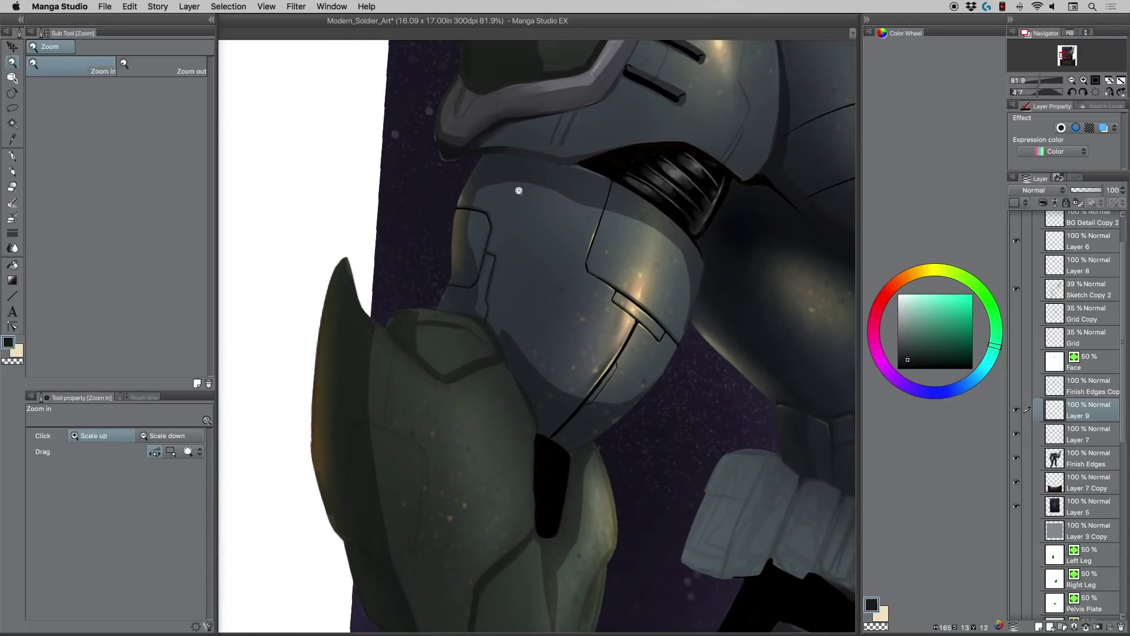
pyautogui.click(11, 172)
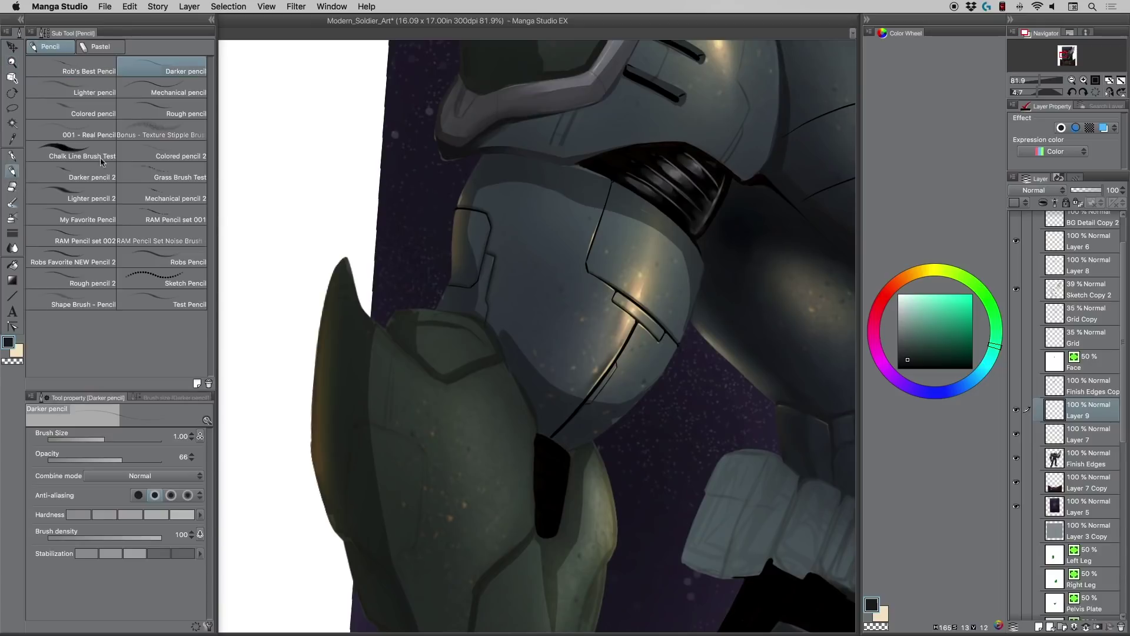
pyautogui.press('super+e')
pyautogui.press('super+e')
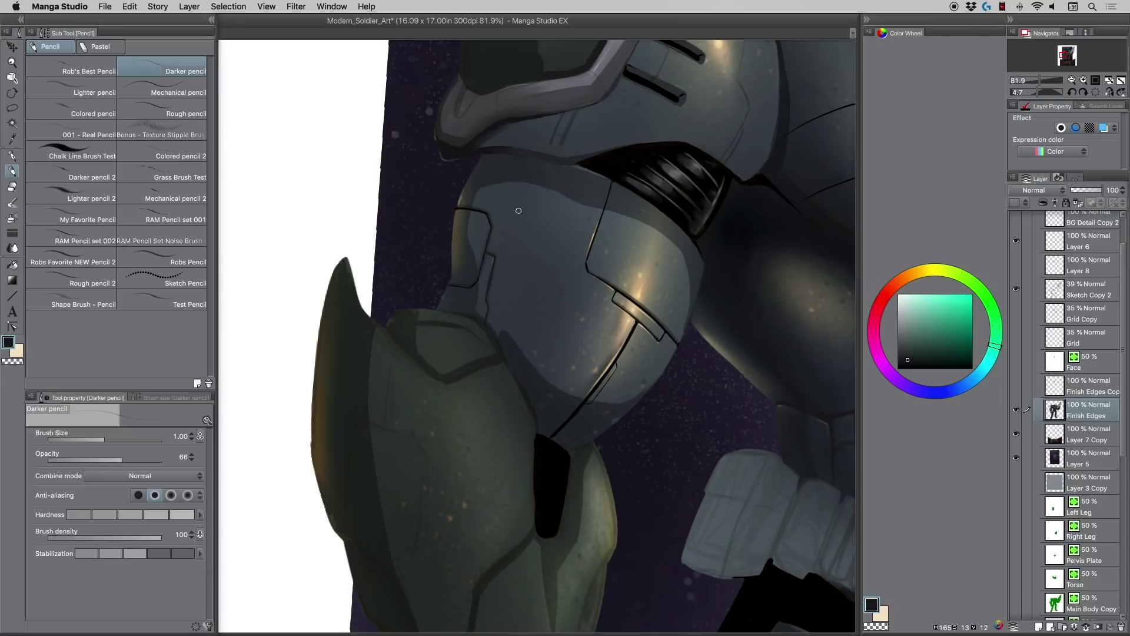
# - Undo the last stroke and touch up the upper arm's shadow borders and edges with the Darker pencil in locally sampled colors
pyautogui.press('super+z')
pyautogui.keyDown('alt'); pyautogui.click(569, 170); pyautogui.keyUp('alt')
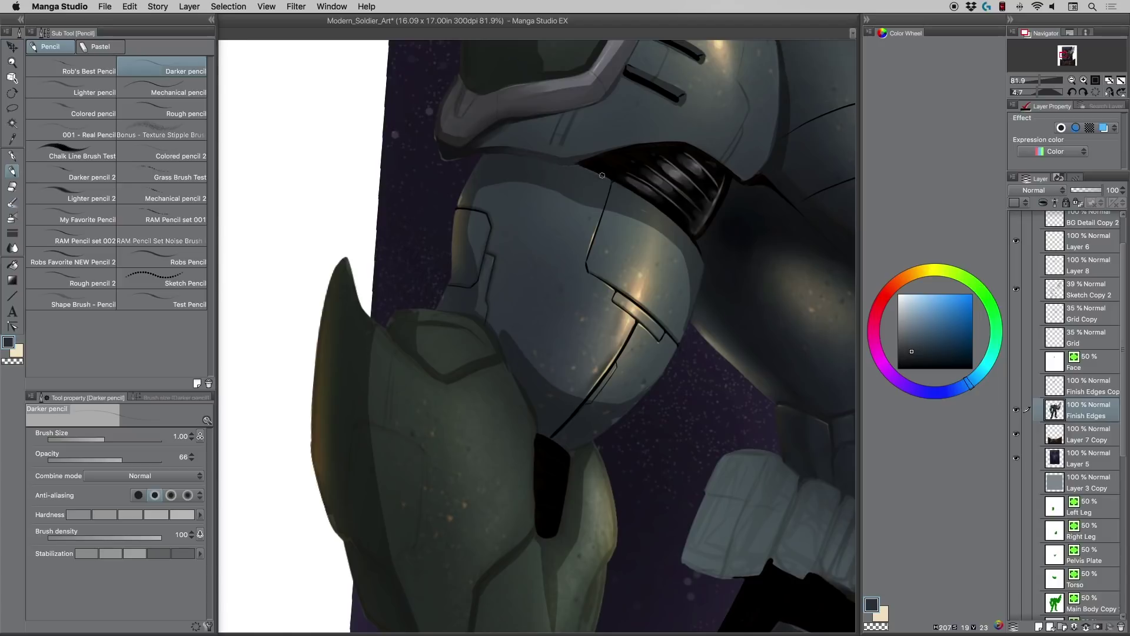
pyautogui.keyDown('alt'); pyautogui.click(637, 208); pyautogui.keyUp('alt')
pyautogui.keyDown('alt'); pyautogui.click(642, 207); pyautogui.keyUp('alt')
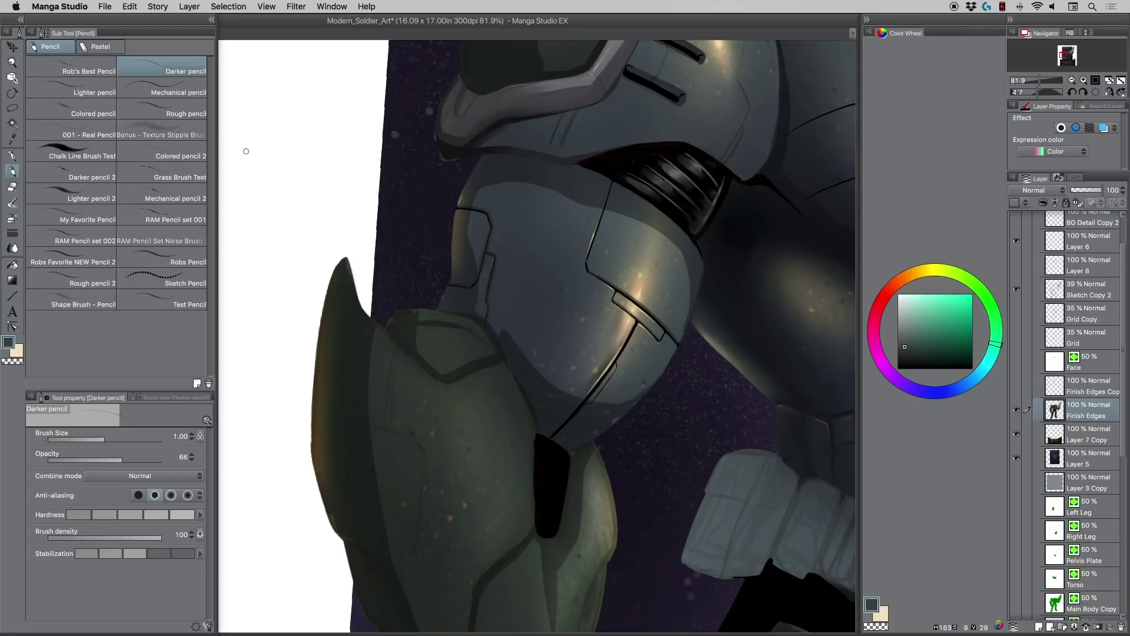
pyautogui.keyDown('alt'); pyautogui.click(465, 192); pyautogui.keyUp('alt')
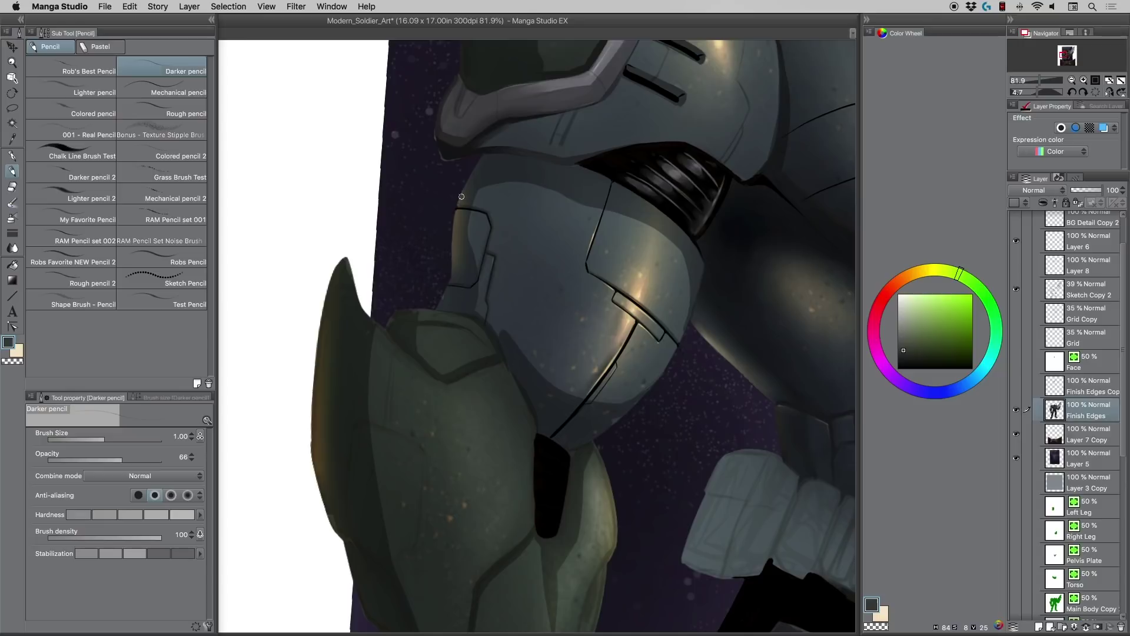
pyautogui.keyDown('alt'); pyautogui.click(472, 180); pyautogui.keyUp('alt')
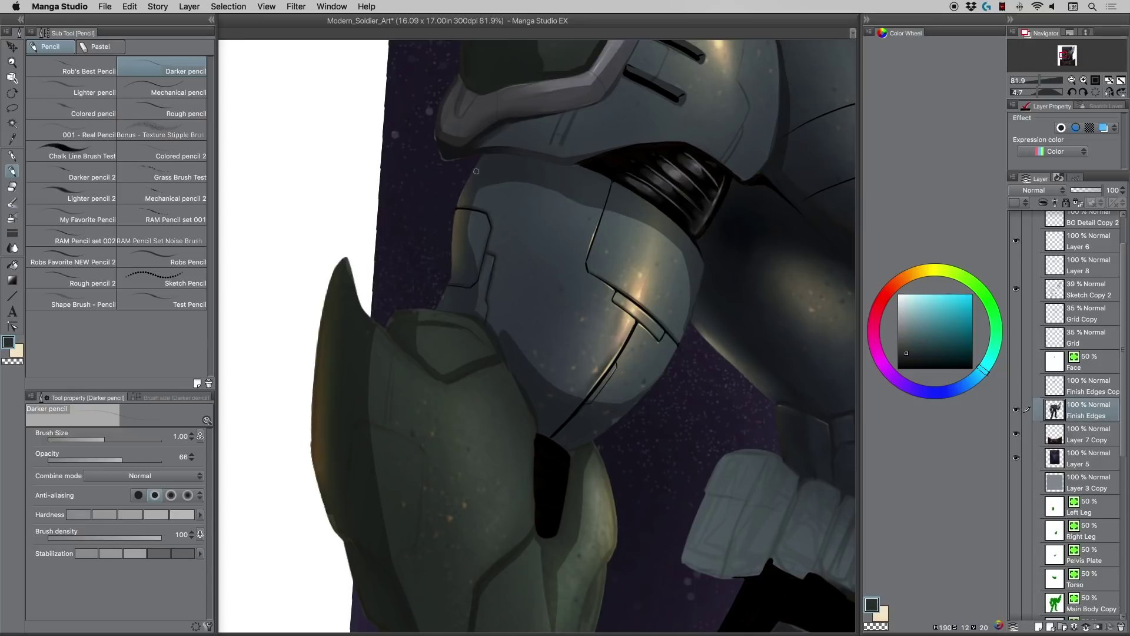
pyautogui.keyDown('alt'); pyautogui.click(619, 412); pyautogui.keyUp('alt')
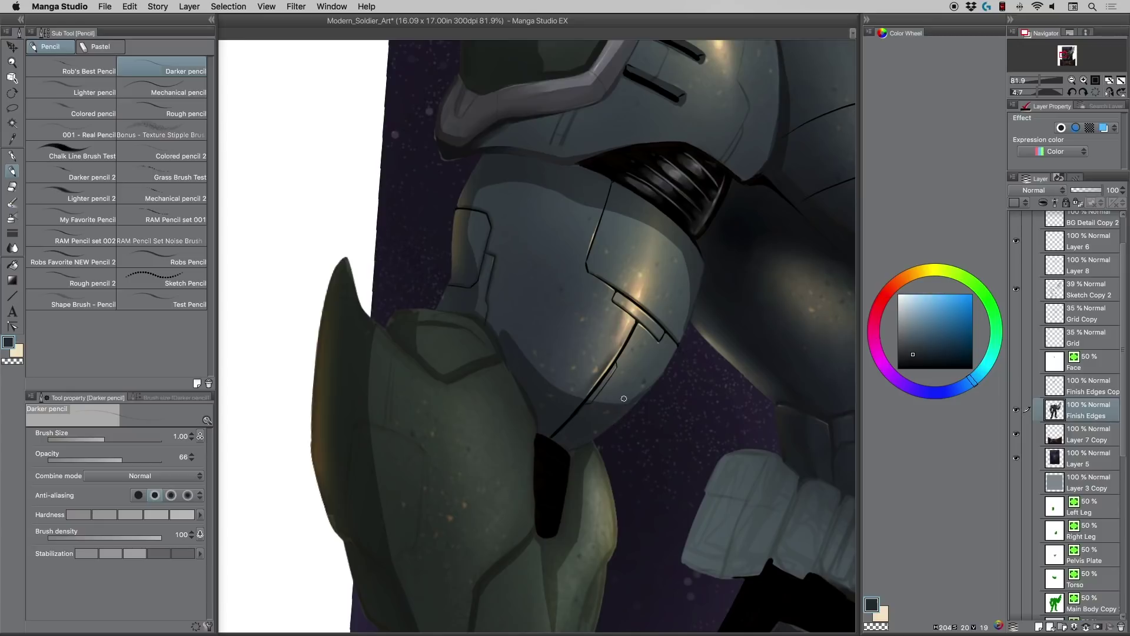
pyautogui.keyDown('alt'); pyautogui.click(629, 407); pyautogui.keyUp('alt')
pyautogui.keyDown('alt'); pyautogui.click(639, 394); pyautogui.keyUp('alt')
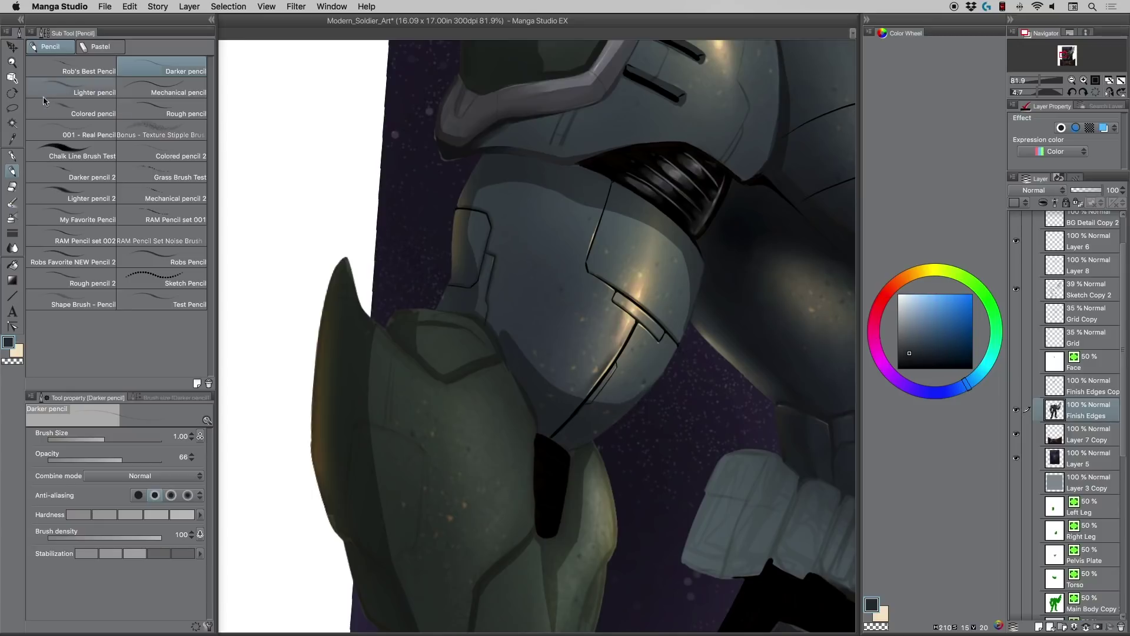
# - Check the Finish Edges layer's content and lasso the upper left part of the upper arm
pyautogui.press('m')
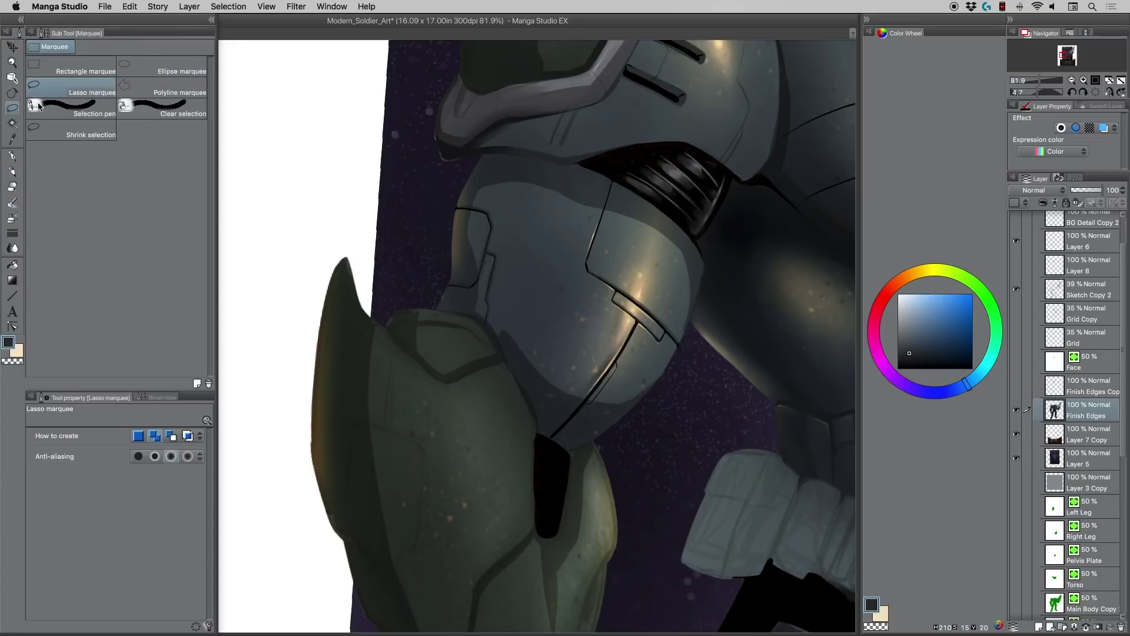
pyautogui.click(1016, 410)
pyautogui.click(1015, 410)
pyautogui.moveTo(472, 157)
pyautogui.mouseDown()
pyautogui.moveTo(439, 244)
pyautogui.moveTo(506, 286)
pyautogui.moveTo(475, 158)
pyautogui.mouseUp()
pyautogui.click(12, 62)
pyautogui.click(447, 284)
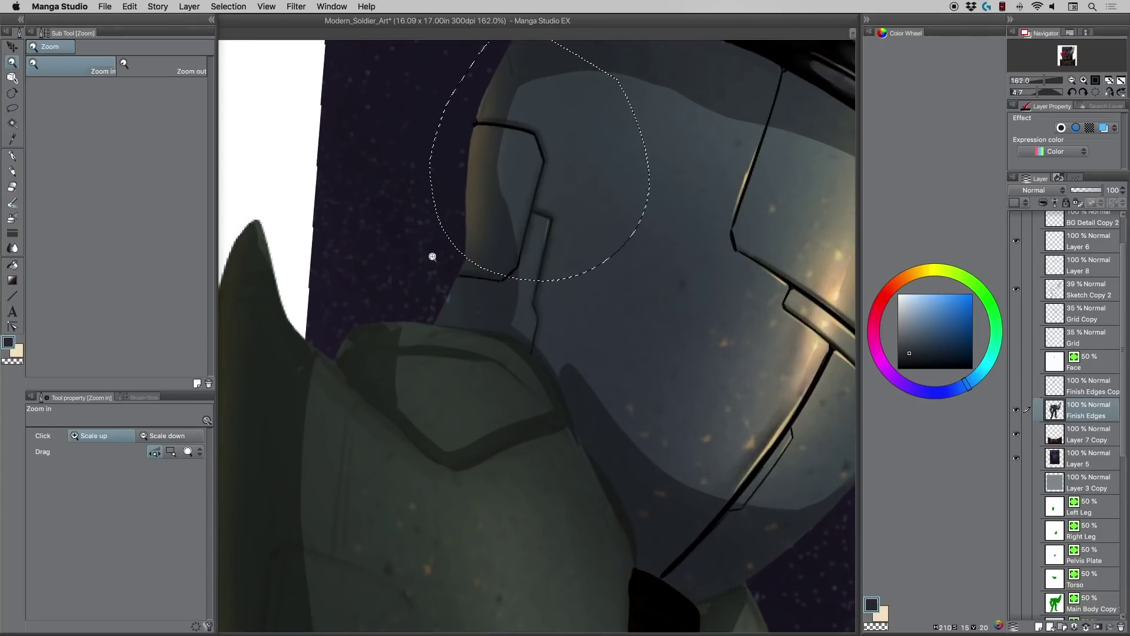
# - Extend the lasso selection down the upper arm's left side, following its border with the green forearm armor
pyautogui.click(11, 109)
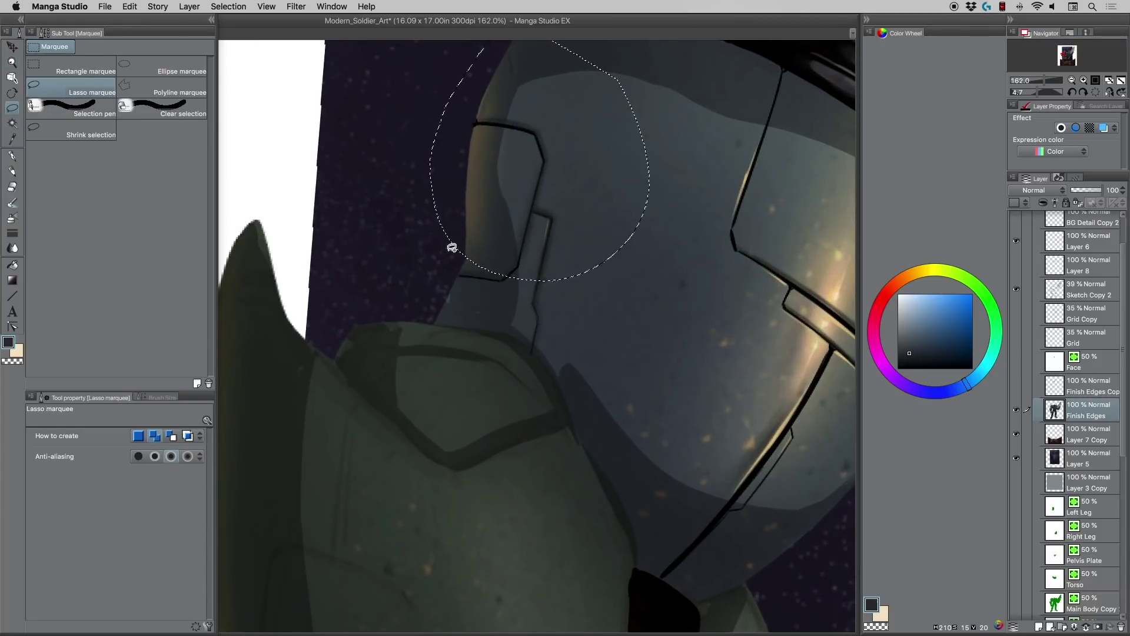
pyautogui.moveTo(434, 318); pyautogui.dragTo(529, 285)
pyautogui.moveTo(479, 329)
pyautogui.mouseDown()
pyautogui.moveTo(513, 330)
pyautogui.moveTo(565, 378)
pyautogui.moveTo(568, 277)
pyautogui.mouseUp()
pyautogui.press('super+z')
pyautogui.moveTo(432, 319)
pyautogui.mouseDown()
pyautogui.moveTo(497, 328)
pyautogui.moveTo(546, 366)
pyautogui.moveTo(582, 426)
pyautogui.moveTo(563, 200)
pyautogui.moveTo(551, 212)
pyautogui.mouseUp()
pyautogui.moveTo(588, 440)
pyautogui.mouseDown()
pyautogui.moveTo(645, 560)
pyautogui.moveTo(626, 403)
pyautogui.mouseUp()
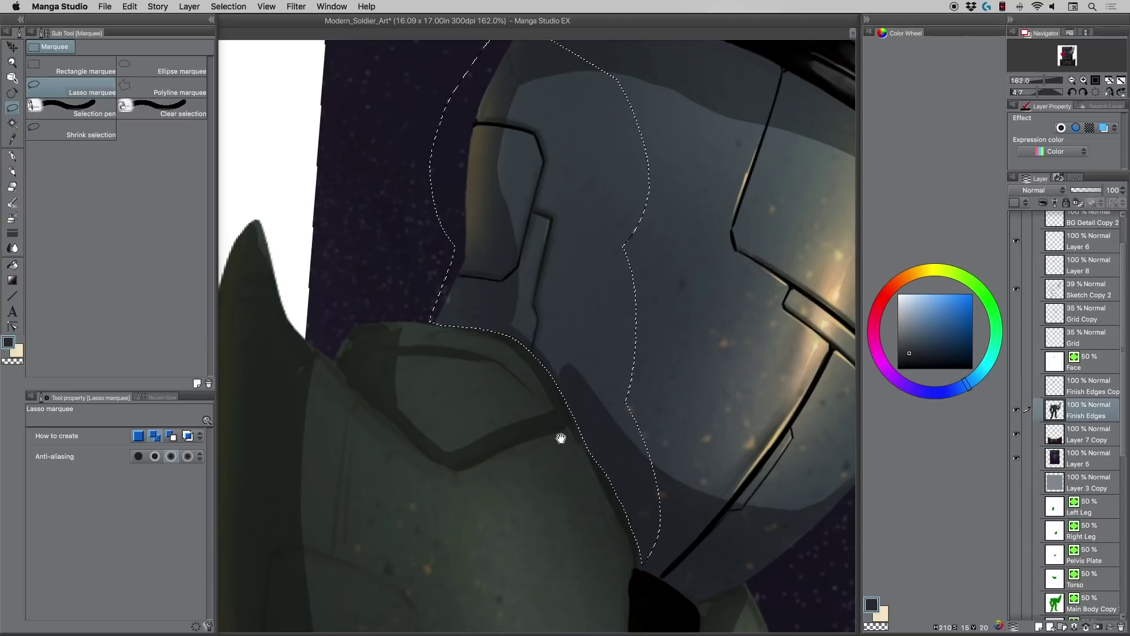
# - Extend the lasso selection around the upper arm's lower tip above the black elbow joint and up its right edge
pyautogui.scroll(-5, 560, 429)
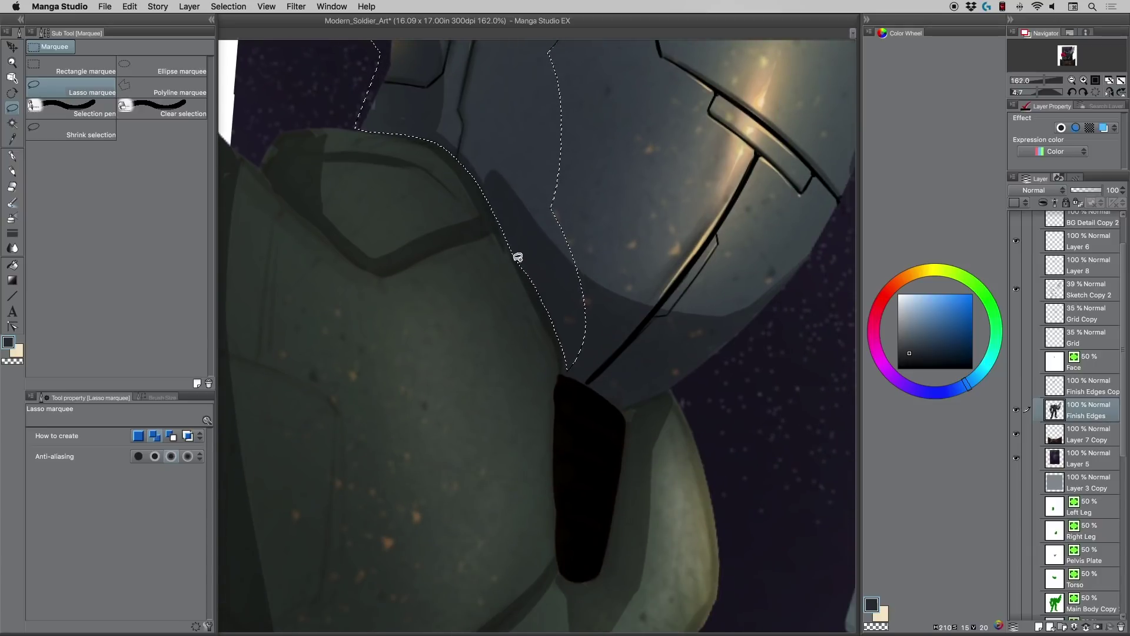
pyautogui.moveTo(517, 254)
pyautogui.mouseDown()
pyautogui.moveTo(566, 367)
pyautogui.moveTo(575, 352)
pyautogui.moveTo(529, 240)
pyautogui.moveTo(566, 372)
pyautogui.moveTo(624, 409)
pyautogui.moveTo(645, 359)
pyautogui.moveTo(565, 263)
pyautogui.mouseUp()
pyautogui.moveTo(628, 398)
pyautogui.mouseDown()
pyautogui.moveTo(686, 383)
pyautogui.moveTo(742, 382)
pyautogui.moveTo(820, 293)
pyautogui.moveTo(727, 182)
pyautogui.moveTo(591, 152)
pyautogui.moveTo(546, 220)
pyautogui.mouseUp()
pyautogui.moveTo(538, 344); pyautogui.dragTo(435, 434)
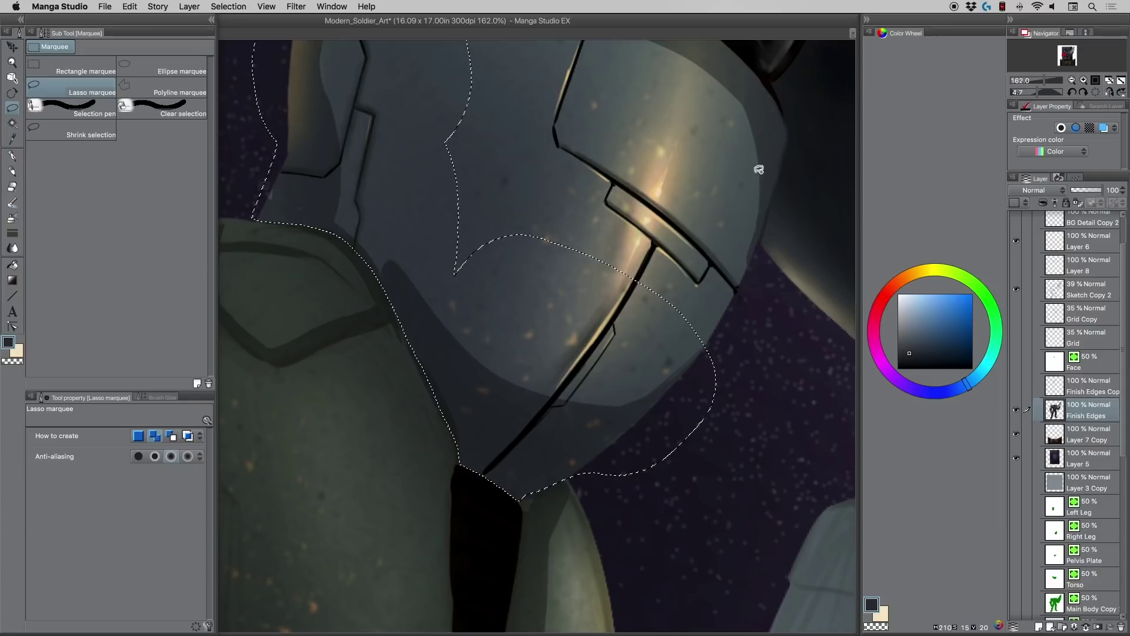
pyautogui.moveTo(766, 82)
pyautogui.mouseDown()
pyautogui.moveTo(785, 109)
pyautogui.moveTo(786, 154)
pyautogui.moveTo(735, 357)
pyautogui.moveTo(673, 444)
pyautogui.moveTo(547, 406)
pyautogui.moveTo(533, 202)
pyautogui.mouseUp()
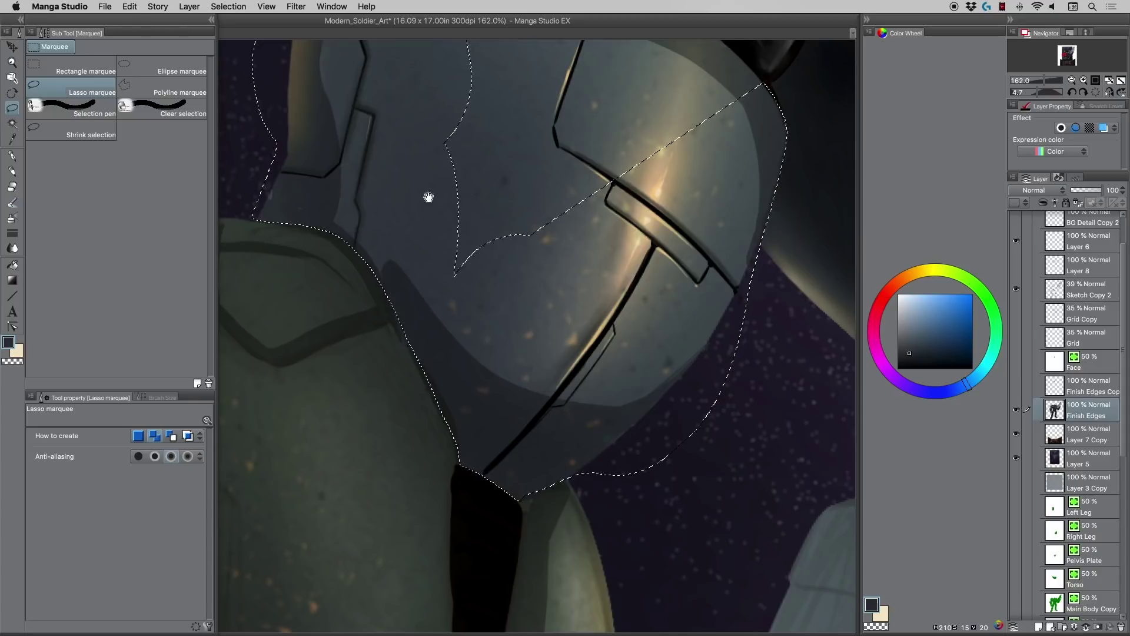
# - Complete the lasso selection along the upper arm's top edge with the canvas rotated, and reset the rotation to 0
pyautogui.moveTo(429, 184); pyautogui.dragTo(462, 379)
pyautogui.press('r')
pyautogui.moveTo(375, 267)
pyautogui.mouseDown()
pyautogui.moveTo(412, 177)
pyautogui.moveTo(512, 101)
pyautogui.mouseUp()
pyautogui.press('m')
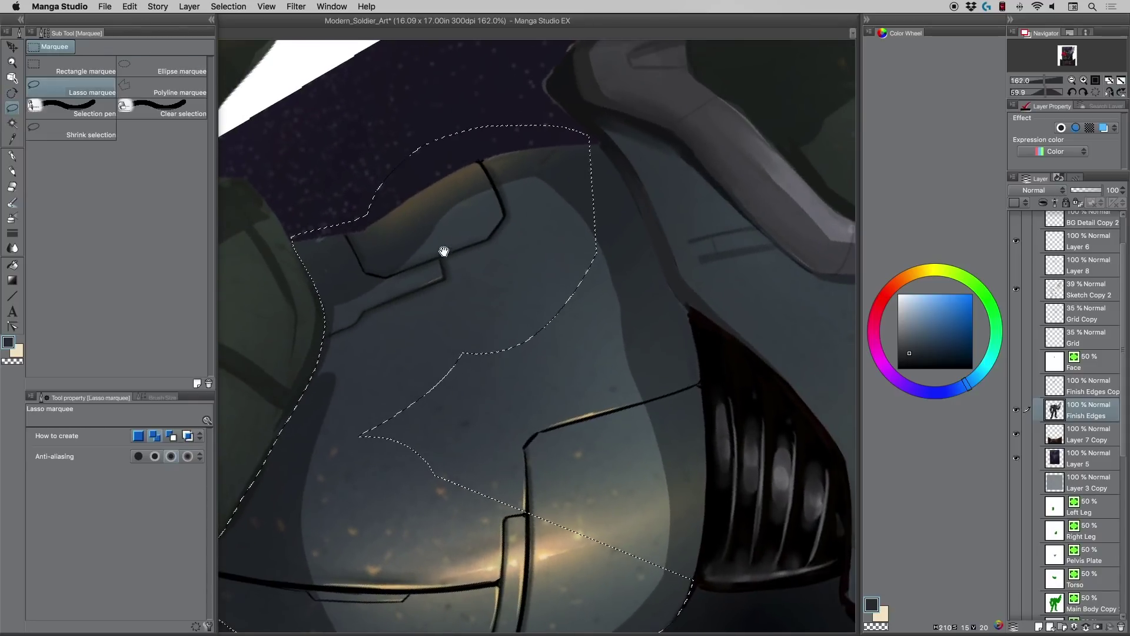
pyautogui.moveTo(452, 252); pyautogui.dragTo(410, 192)
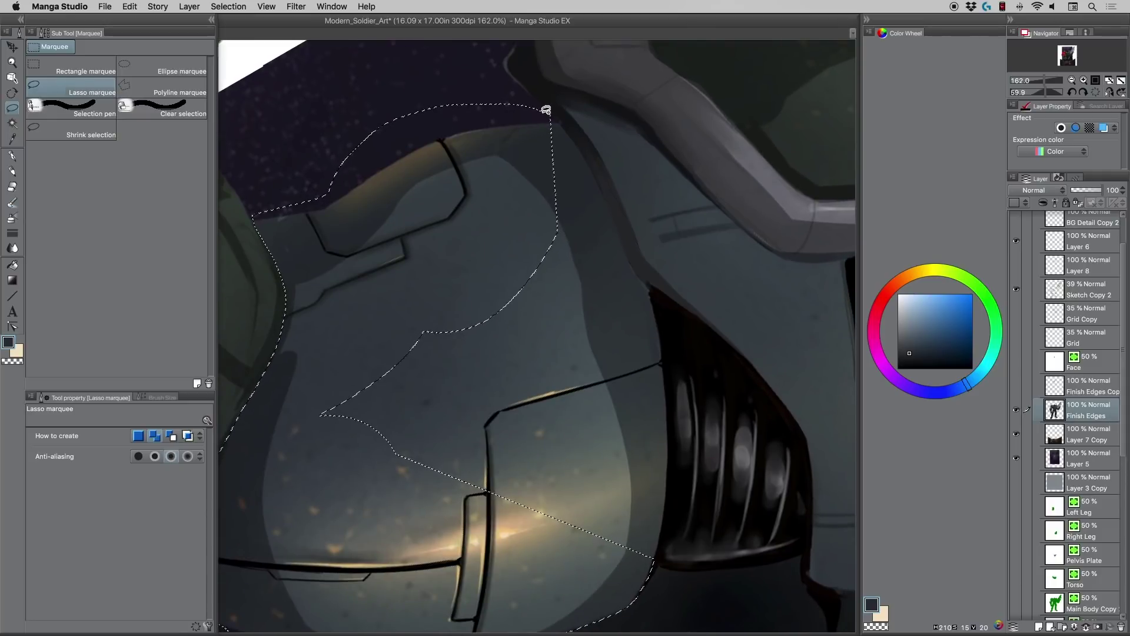
pyautogui.moveTo(553, 115)
pyautogui.mouseDown()
pyautogui.moveTo(593, 165)
pyautogui.moveTo(656, 308)
pyautogui.moveTo(670, 450)
pyautogui.moveTo(651, 570)
pyautogui.moveTo(528, 562)
pyautogui.moveTo(369, 497)
pyautogui.moveTo(300, 427)
pyautogui.moveTo(436, 160)
pyautogui.moveTo(459, 138)
pyautogui.mouseUp()
pyautogui.doubleClick(13, 93)
pyautogui.click(12, 63)
pyautogui.moveTo(460, 209); pyautogui.dragTo(383, 212)
pyautogui.moveTo(439, 253); pyautogui.dragTo(508, 246)
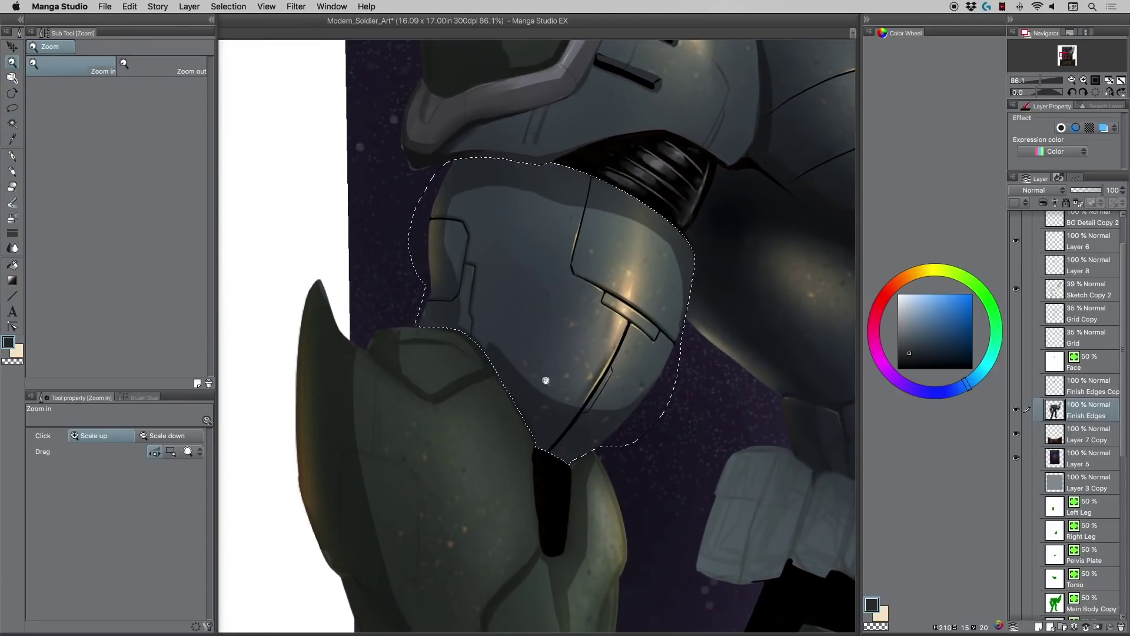
# - Set the Shadow airbrush to Multiply combine mode and enlarge its brush size to 12 for shading the selected upper arm
pyautogui.click(13, 217)
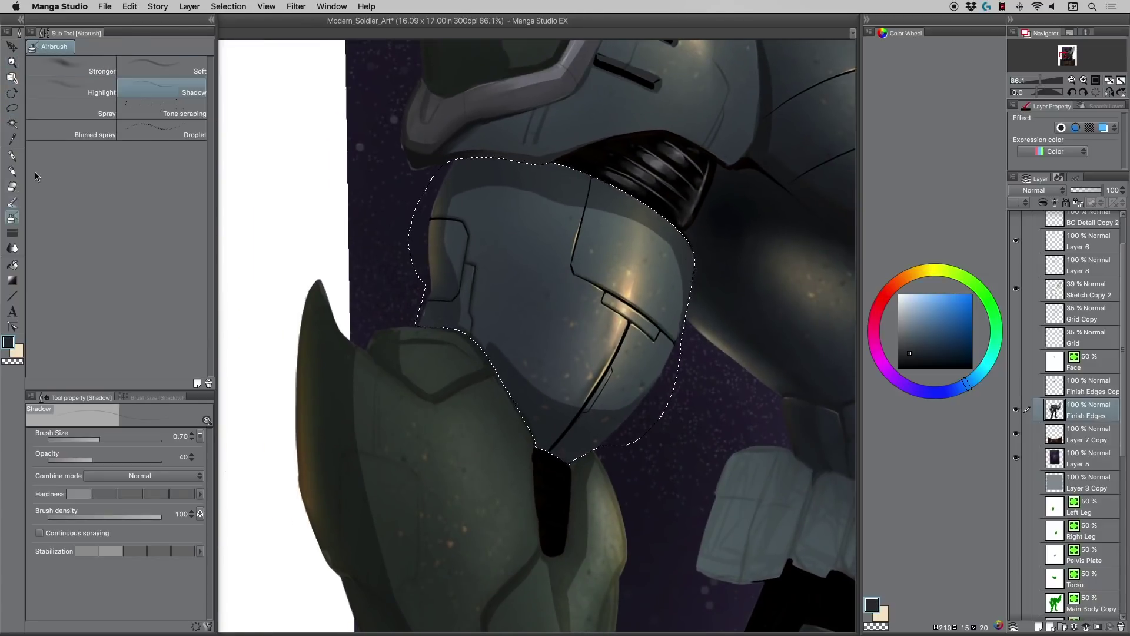
pyautogui.click(136, 474)
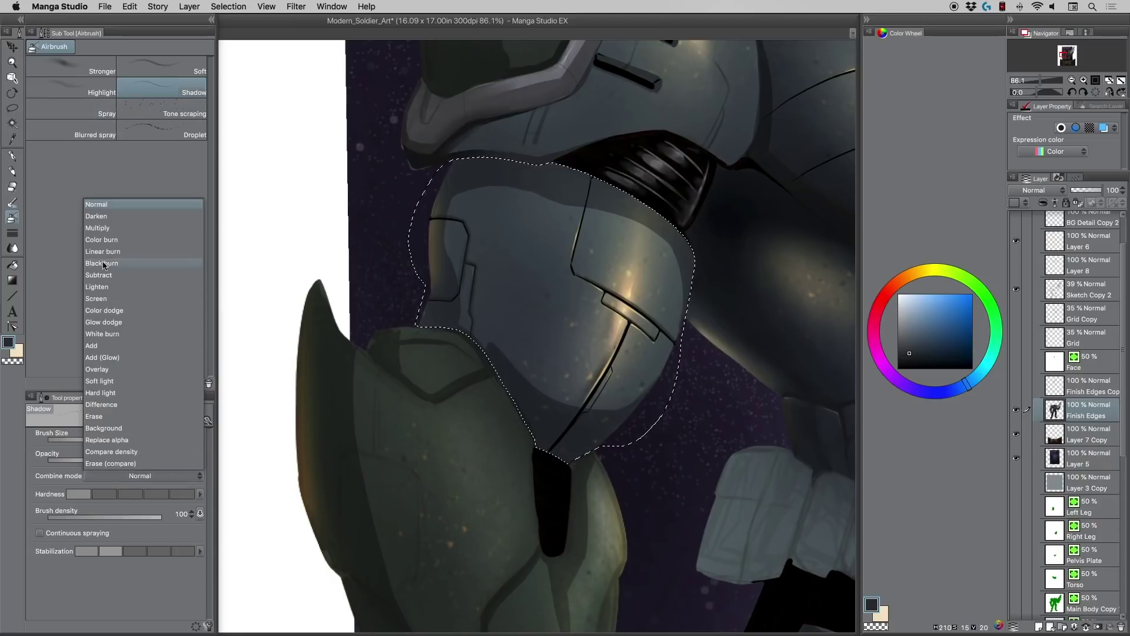
pyautogui.click(100, 227)
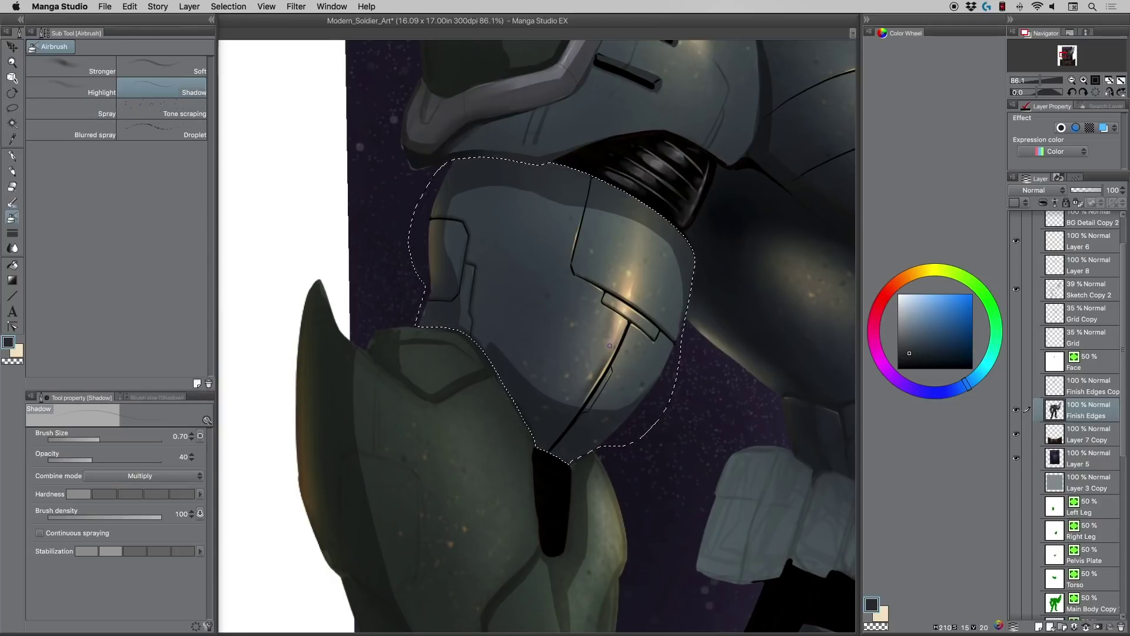
pyautogui.press(']')
pyautogui.press(']')
pyautogui.press(']')
pyautogui.press(']')
pyautogui.press(']')
pyautogui.press(']')
pyautogui.press(']')
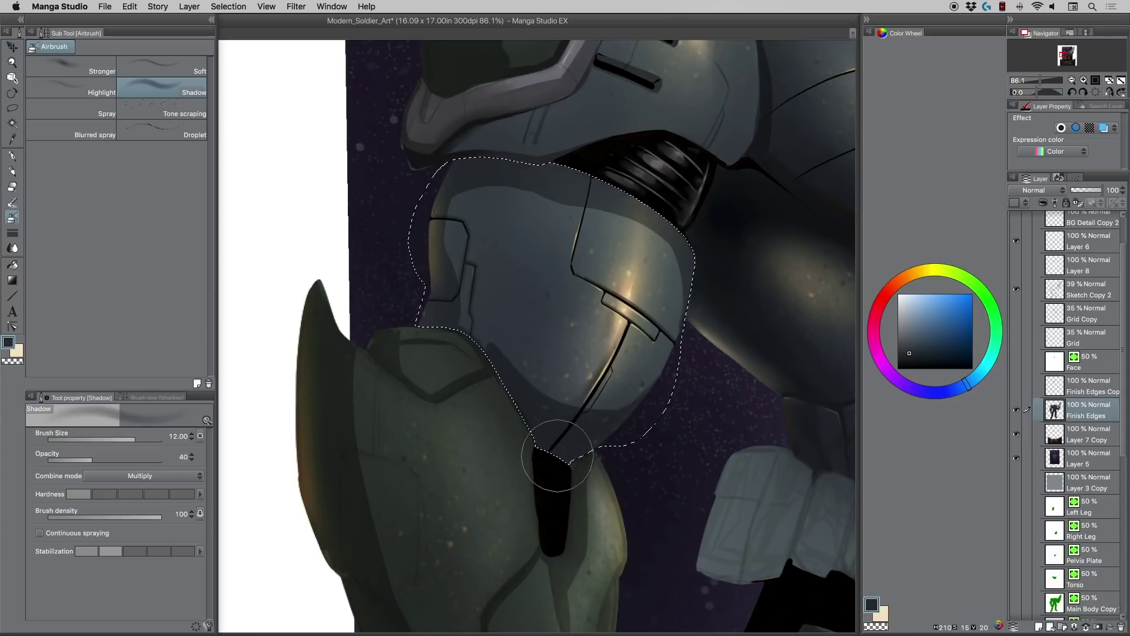
# - Undo the first shading strokes, lock the Finish Edges layer's transparent pixels, and darken the upper arm's left and lower areas
pyautogui.click(1078, 204)
pyautogui.press('super+z')
pyautogui.press('super+z')
pyautogui.click(1079, 203)
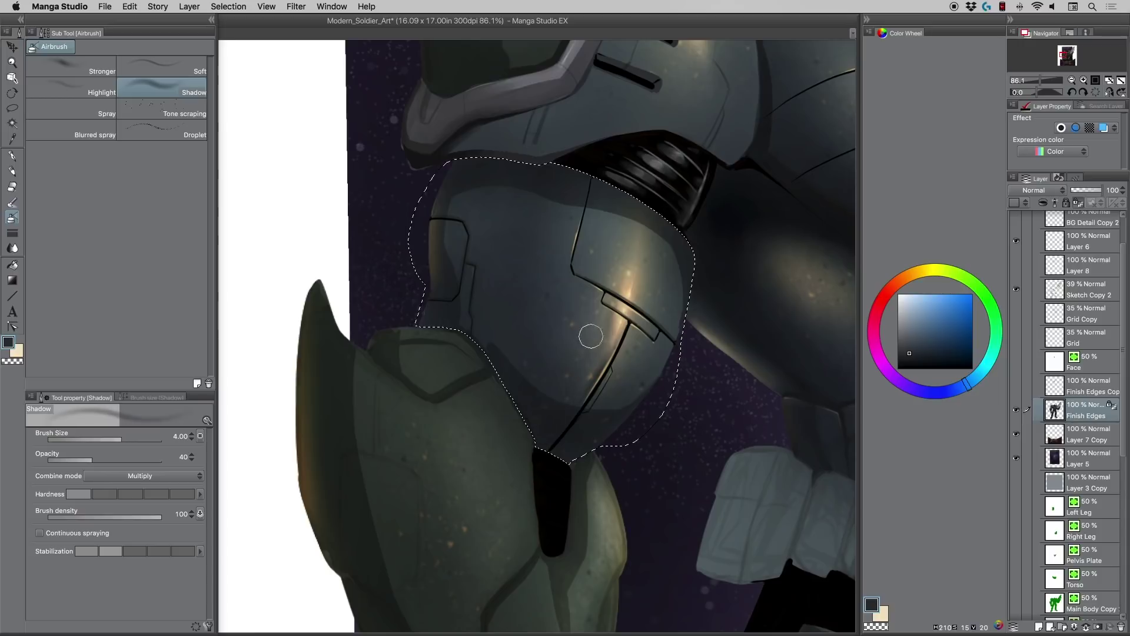
# - Darken the upper arm beneath the shoulder armor with the Shadow airbrush, adjusting its brush size up to 7
pyautogui.press('[')
pyautogui.press('[')
pyautogui.press('[')
pyautogui.press(']')
pyautogui.press(']')
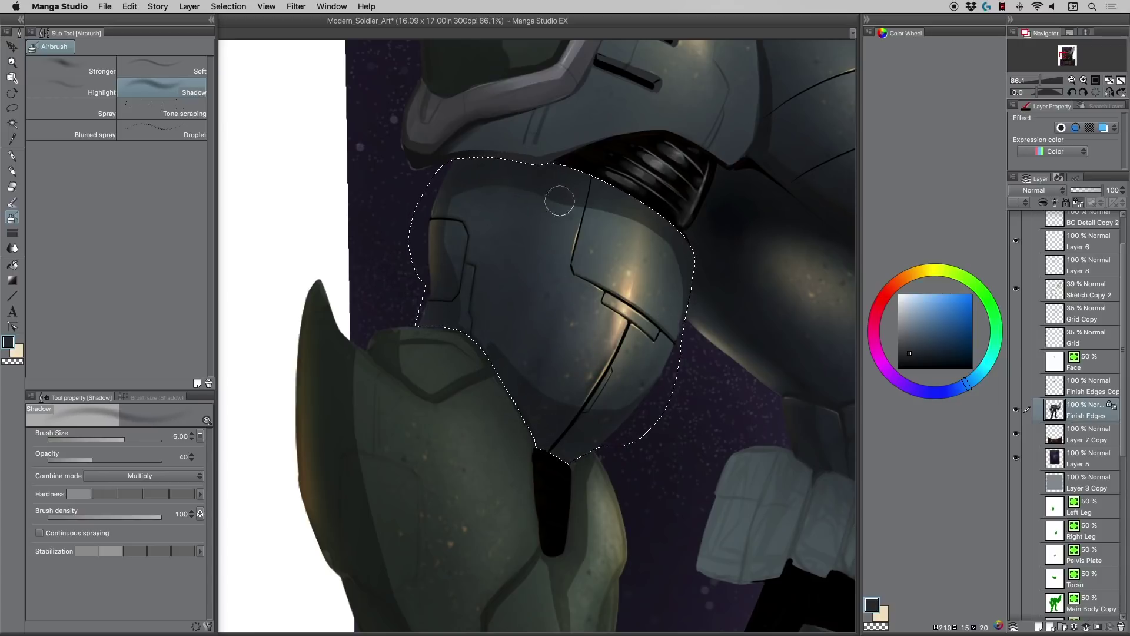
pyautogui.press(']')
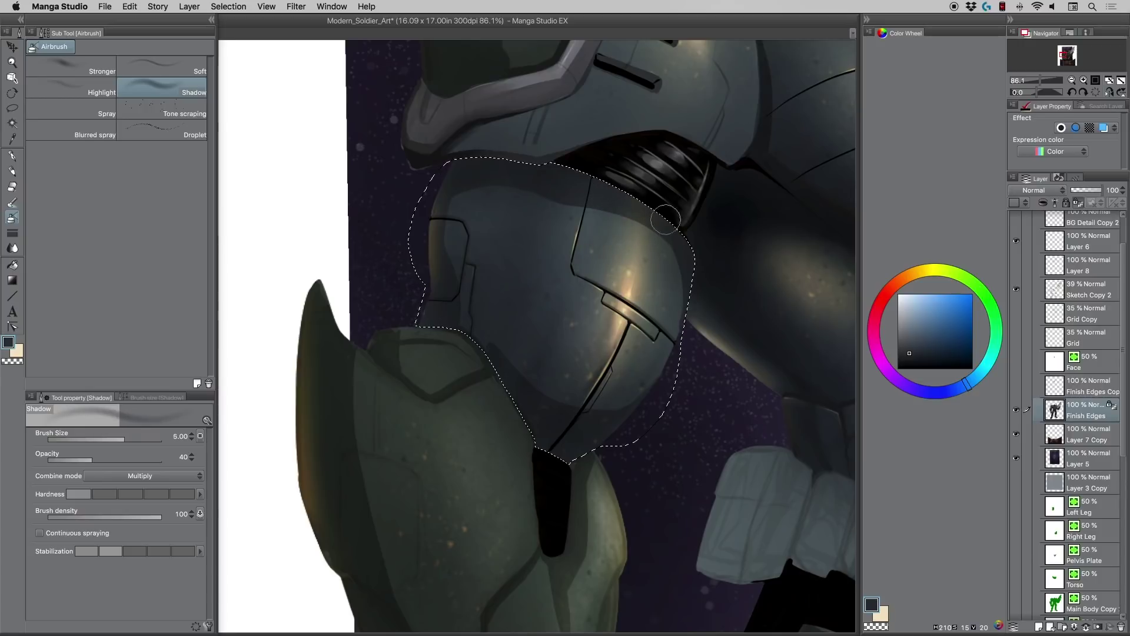
pyautogui.press(']')
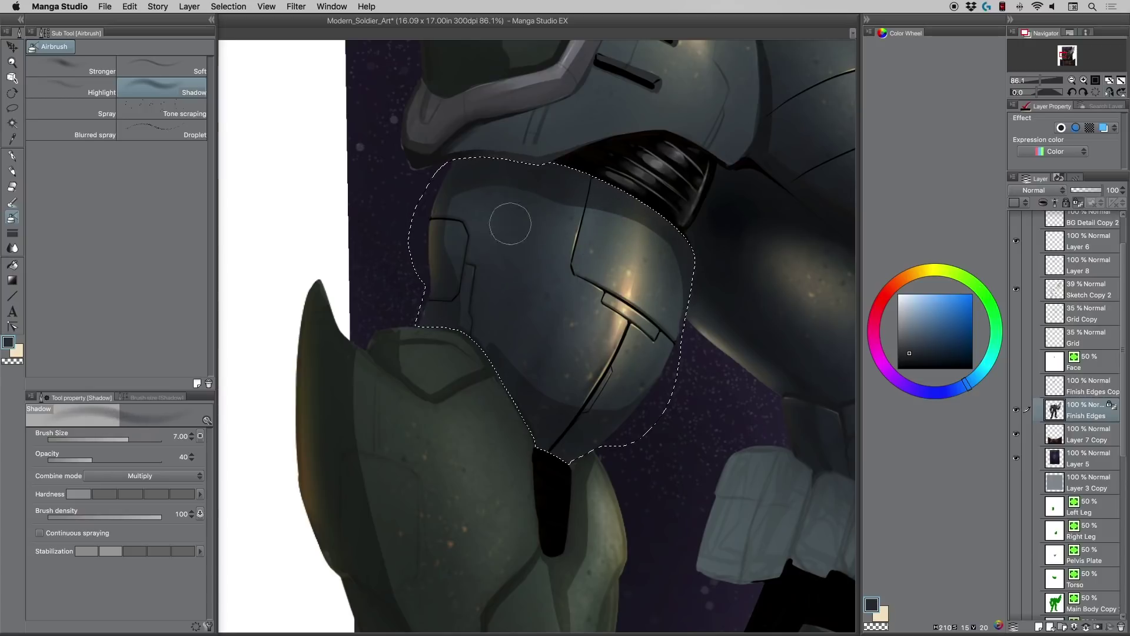
# - Airbrush more shadow along the upper arm's top edge, down its right side and along its lower border
pyautogui.hotkey('ctrl', 'space')
pyautogui.moveTo(456, 159)
pyautogui.mouseDown()
pyautogui.moveTo(423, 169)
pyautogui.moveTo(409, 147)
pyautogui.moveTo(415, 247)
pyautogui.moveTo(474, 259)
pyautogui.moveTo(464, 292)
pyautogui.moveTo(457, 222)
pyautogui.moveTo(475, 250)
pyautogui.mouseUp()
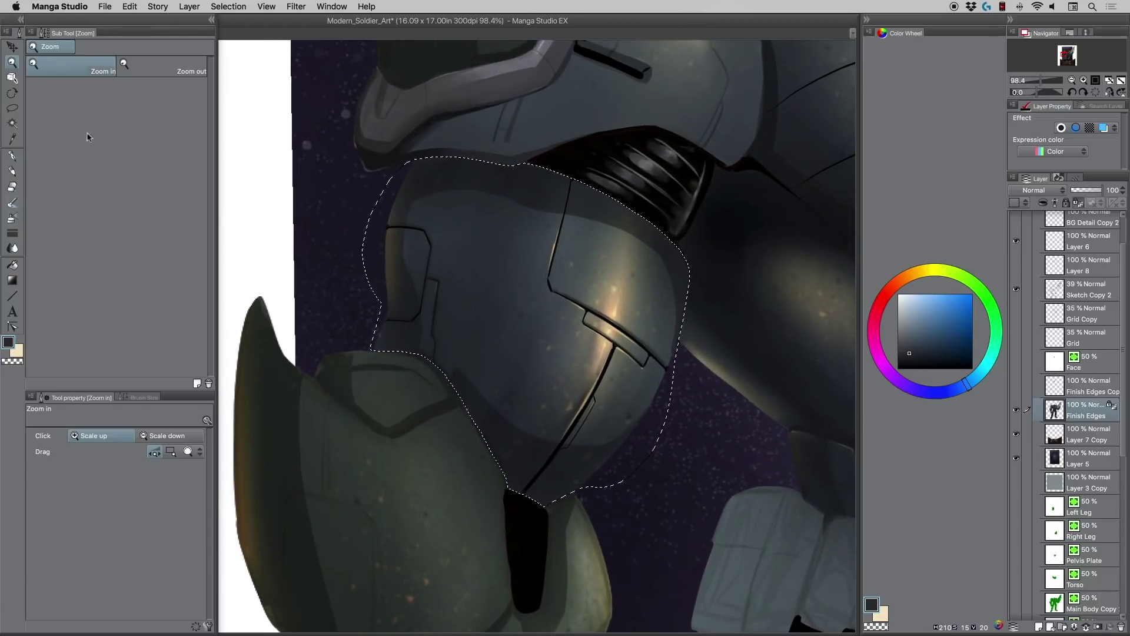
pyautogui.click(12, 204)
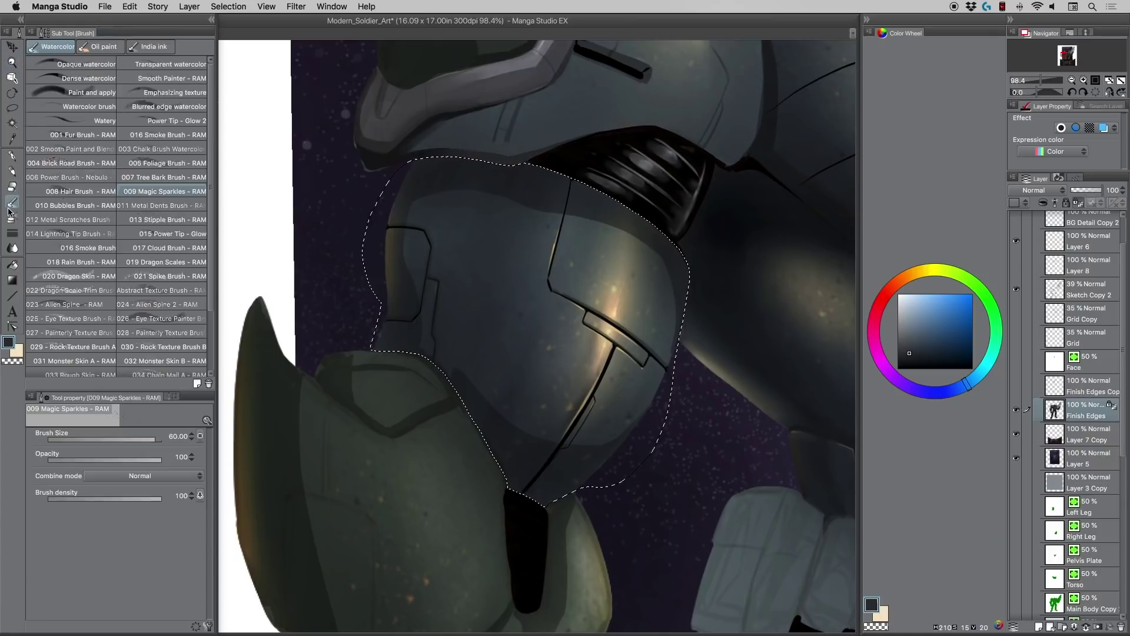
pyautogui.click(11, 218)
pyautogui.moveTo(430, 167)
pyautogui.mouseDown()
pyautogui.moveTo(406, 283)
pyautogui.moveTo(411, 205)
pyautogui.moveTo(489, 174)
pyautogui.moveTo(467, 196)
pyautogui.moveTo(537, 190)
pyautogui.moveTo(485, 264)
pyautogui.moveTo(526, 221)
pyautogui.moveTo(534, 277)
pyautogui.moveTo(578, 196)
pyautogui.moveTo(607, 296)
pyautogui.moveTo(656, 304)
pyautogui.moveTo(667, 247)
pyautogui.mouseUp()
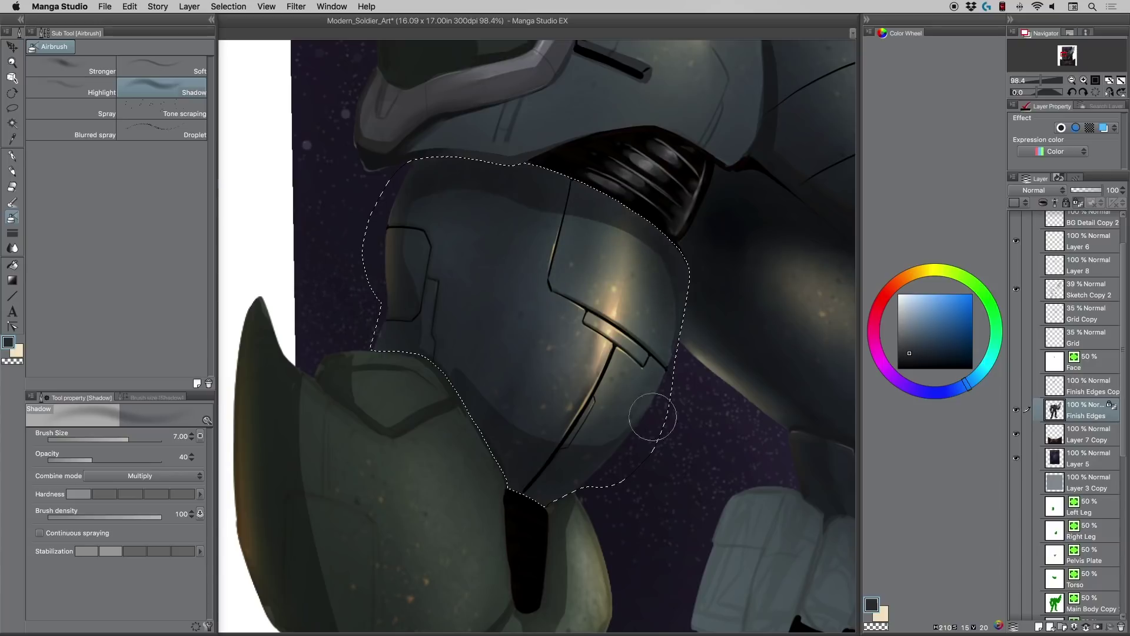
pyautogui.moveTo(672, 335)
pyautogui.mouseDown()
pyautogui.moveTo(611, 469)
pyautogui.moveTo(540, 505)
pyautogui.moveTo(405, 407)
pyautogui.moveTo(376, 365)
pyautogui.mouseUp()
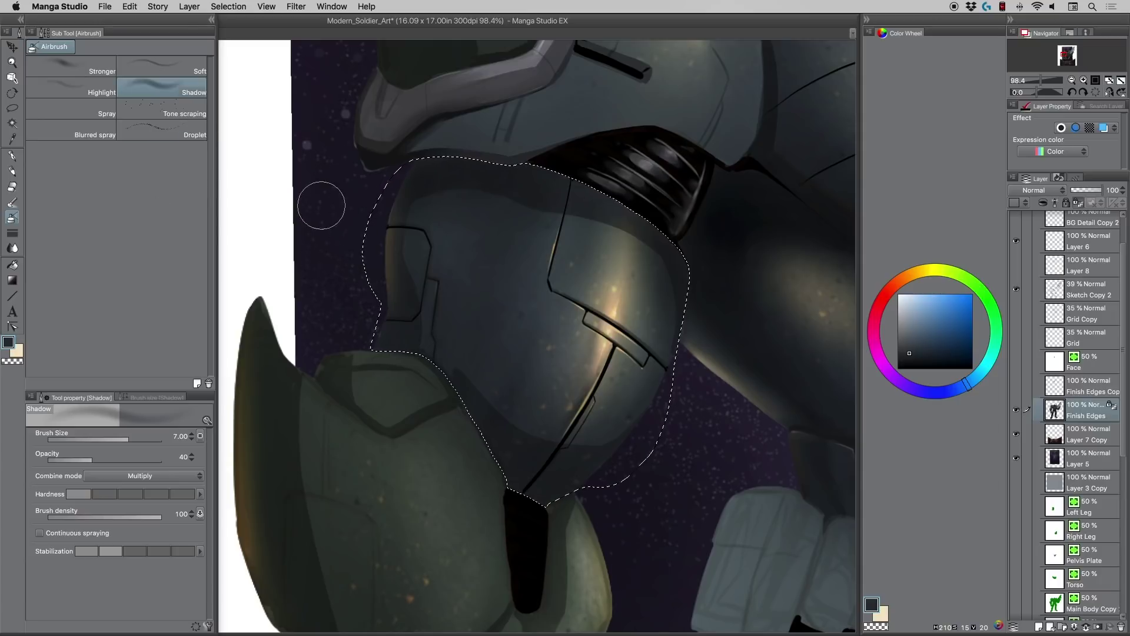
# - Convert the upper arm selection to a selection layer and rename it Upper Arm
pyautogui.click(229, 7)
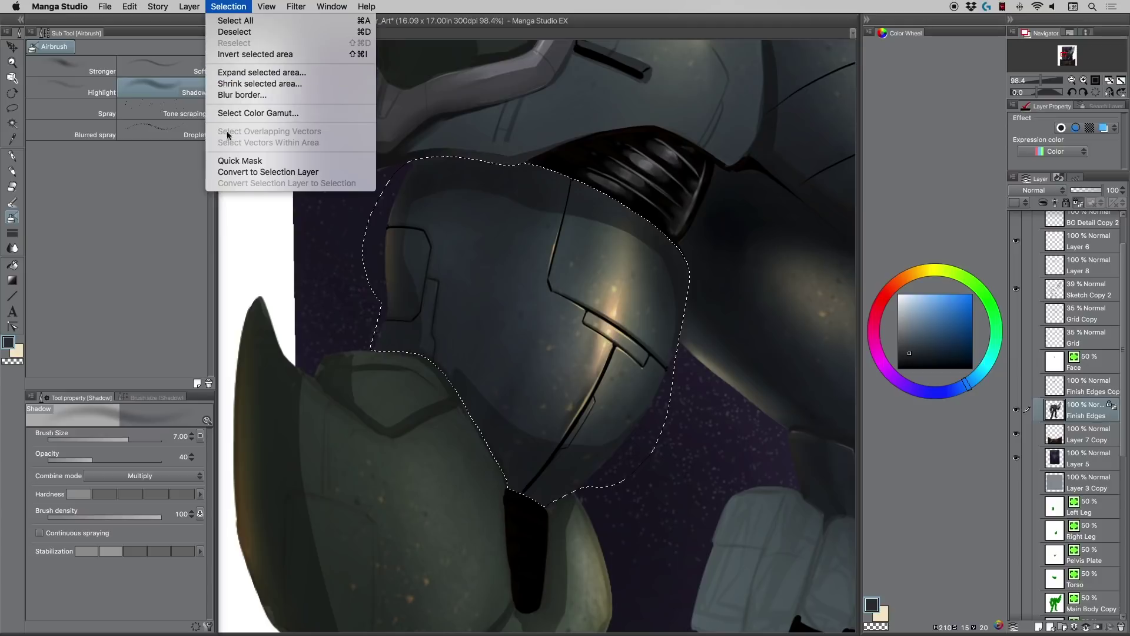
pyautogui.click(242, 173)
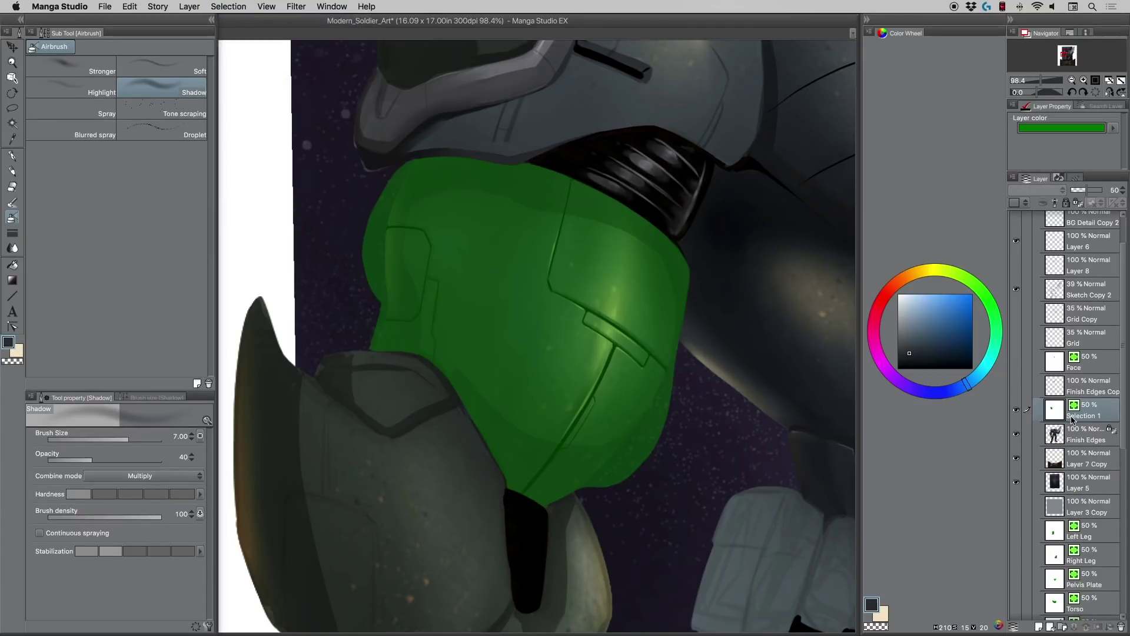
pyautogui.doubleClick(1073, 416)
pyautogui.write('Upper a')
pyautogui.press('BackSpace')
pyautogui.write('Arm')
pyautogui.press('Return')
# - Move the Upper Arm selection layer directly above Left Leg, hide it, and reload its selection with Finish Edges active
pyautogui.moveTo(1095, 410); pyautogui.dragTo(1088, 518)
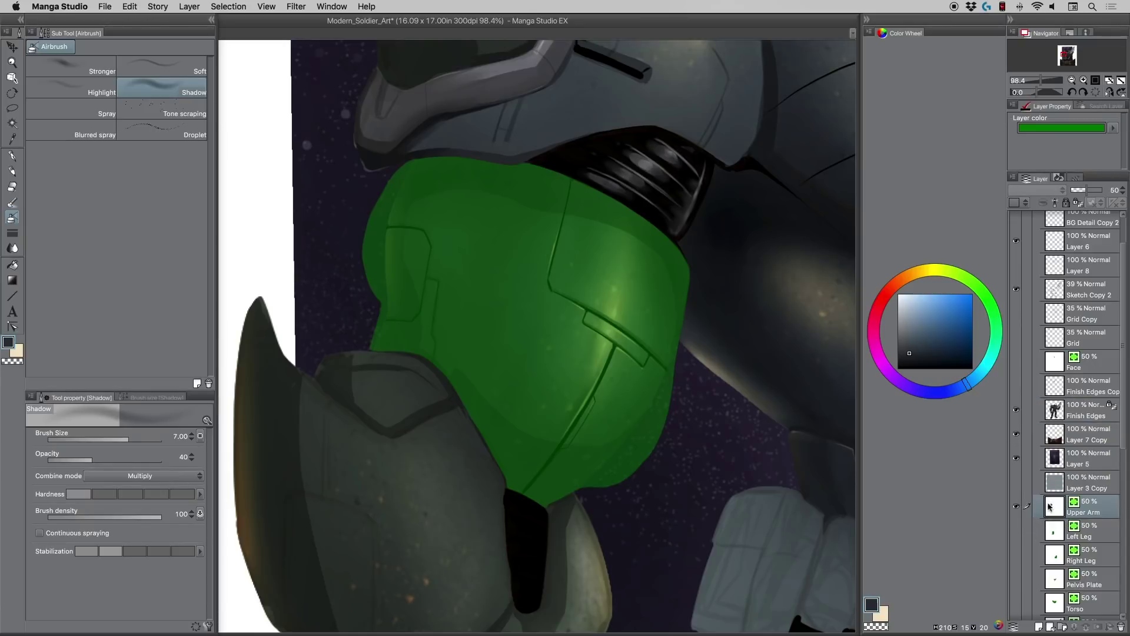
pyautogui.click(1016, 507)
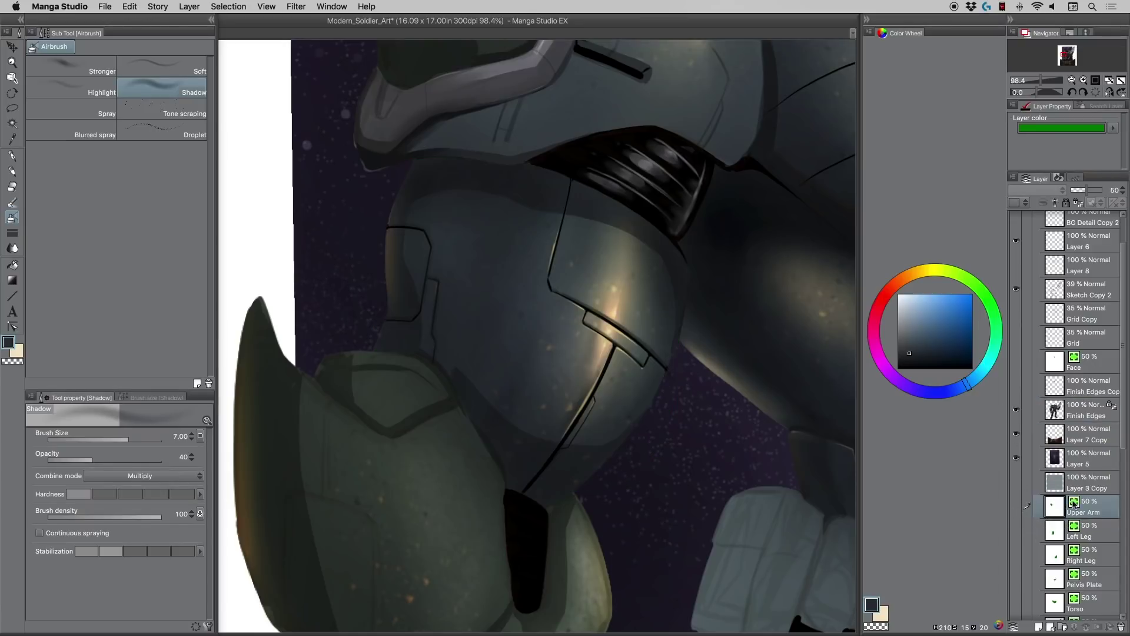
pyautogui.keyDown('super'); pyautogui.click(1074, 503); pyautogui.keyUp('super')
pyautogui.click(1083, 412)
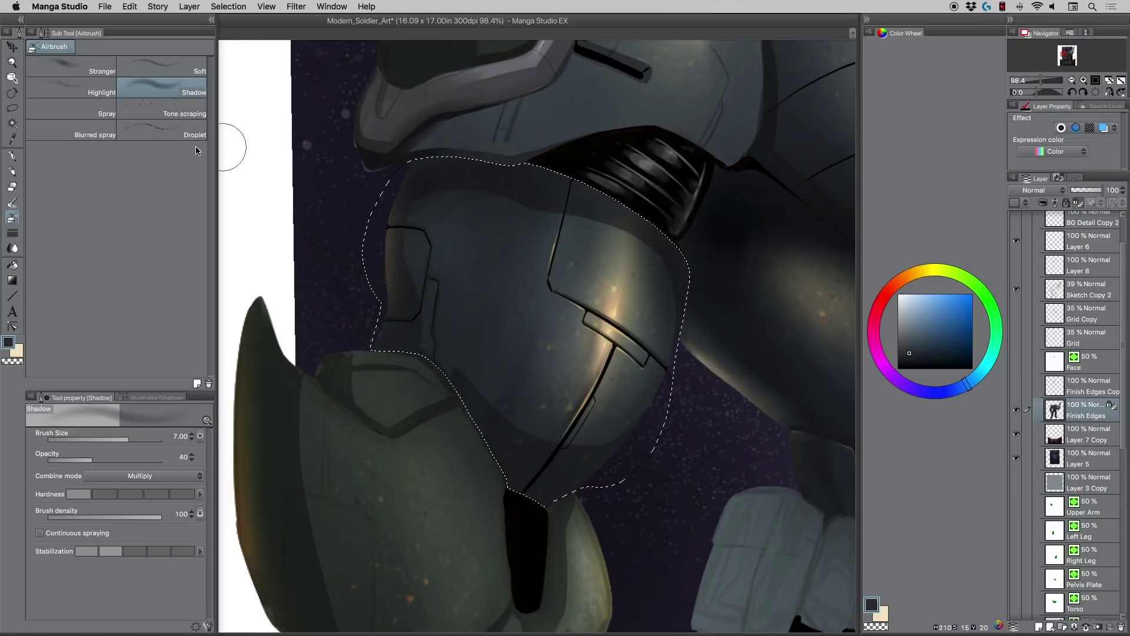
# - Airbrush light orange highlights (hue 38, saturation 43, value 96) along the upper arm's outer edges with the Highlight airbrush, undoing unwanted strokes
pyautogui.click(77, 87)
pyautogui.click(18, 352)
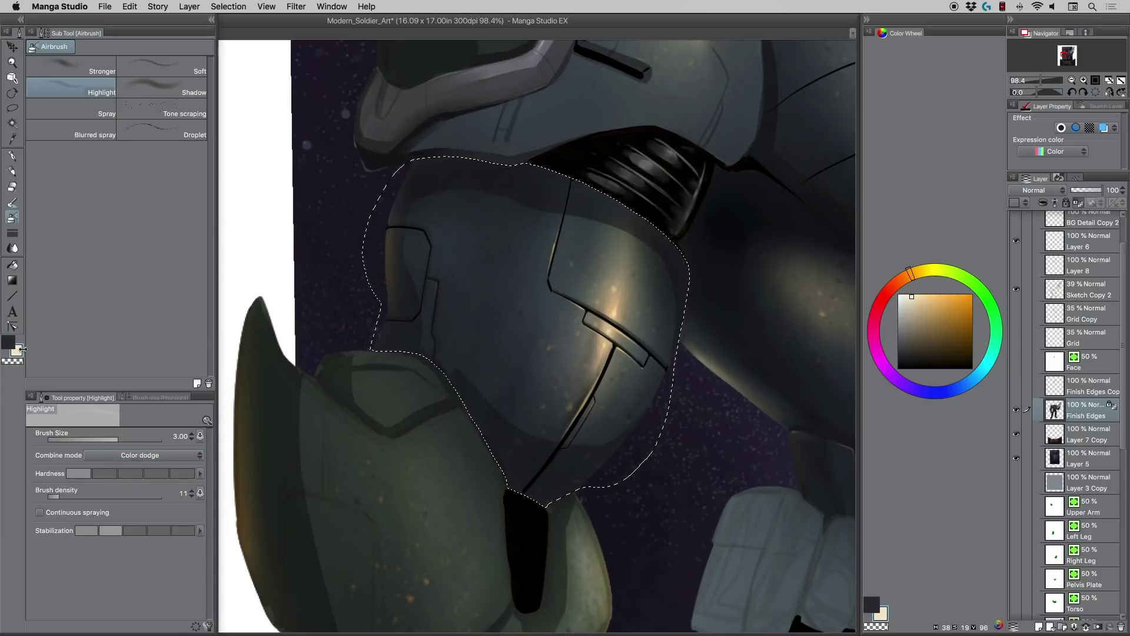
pyautogui.click(930, 296)
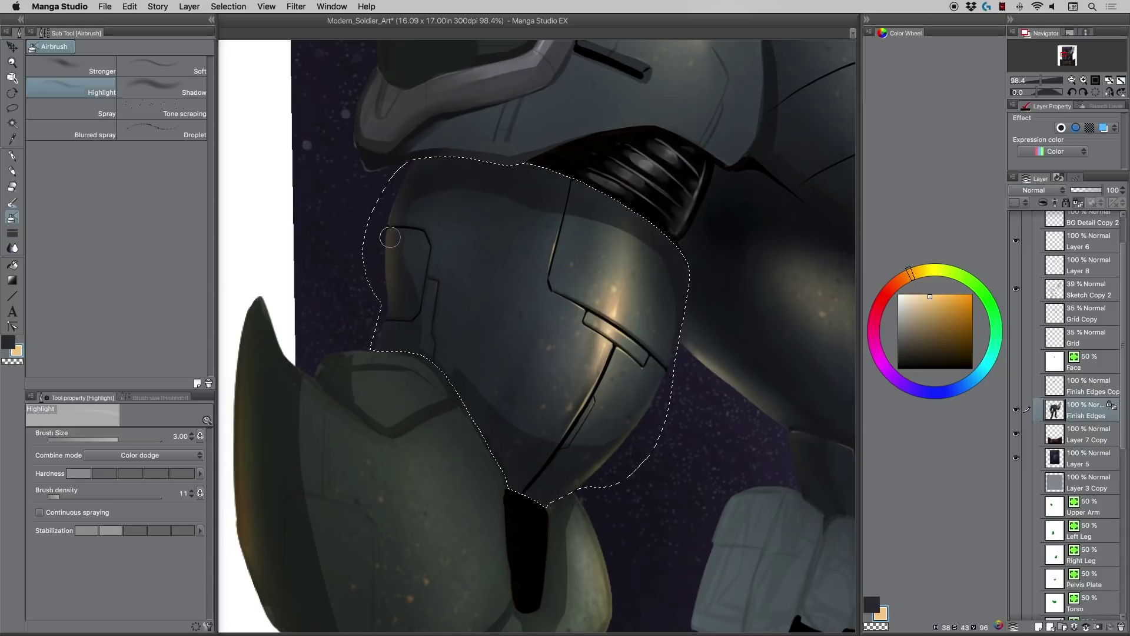
pyautogui.press('super+z')
pyautogui.press('super+z')
pyautogui.press('super+z')
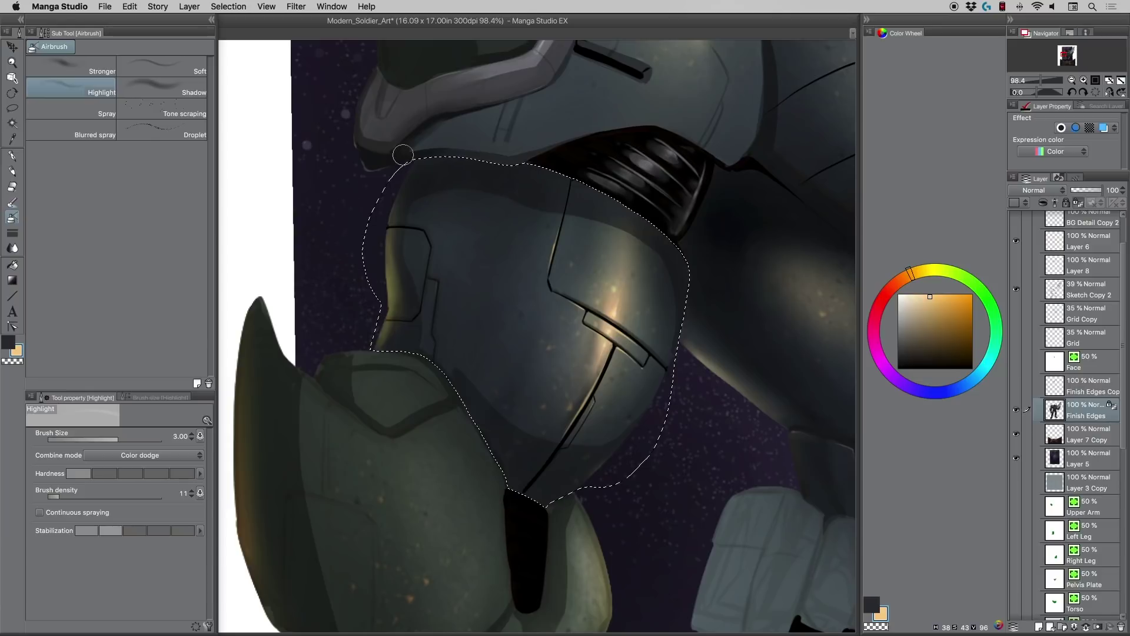
# - Set the Highlight airbrush to a paler orange (hue 38, saturation 34, value 97) and brush size 15
pyautogui.click(10, 63)
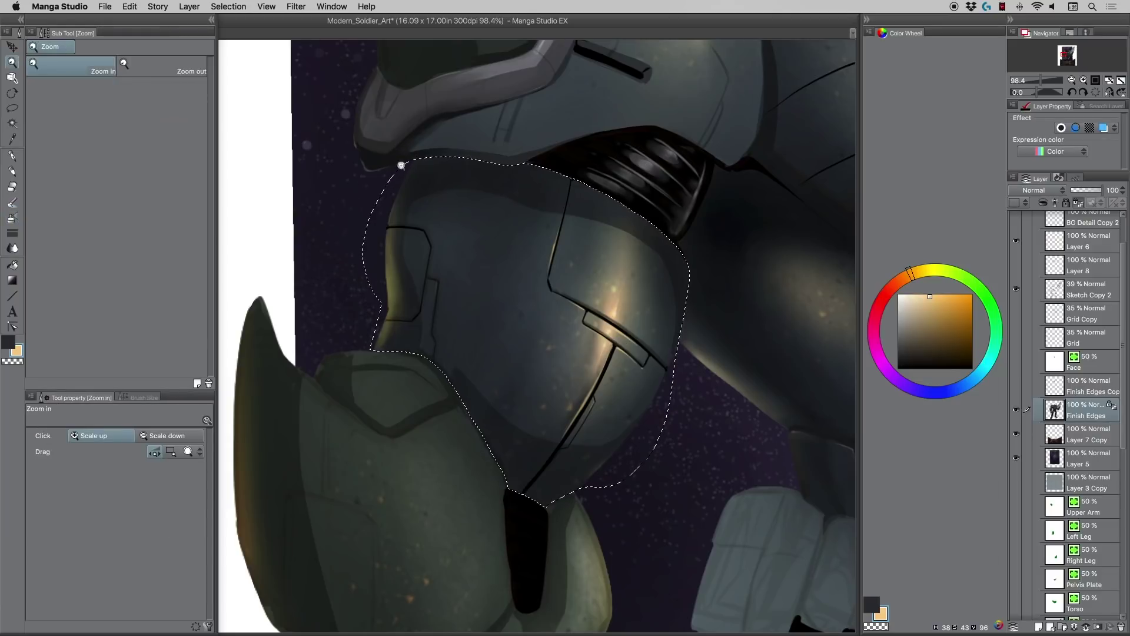
pyautogui.scroll(-10, 411, 179)
pyautogui.scroll(1, 410, 179)
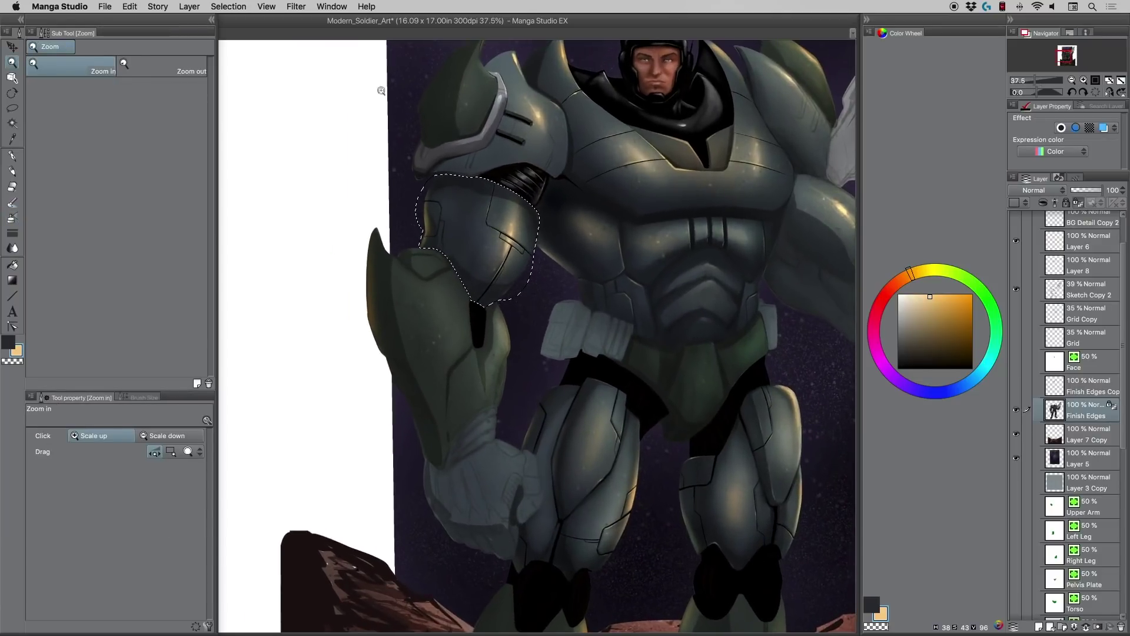
pyautogui.click(11, 218)
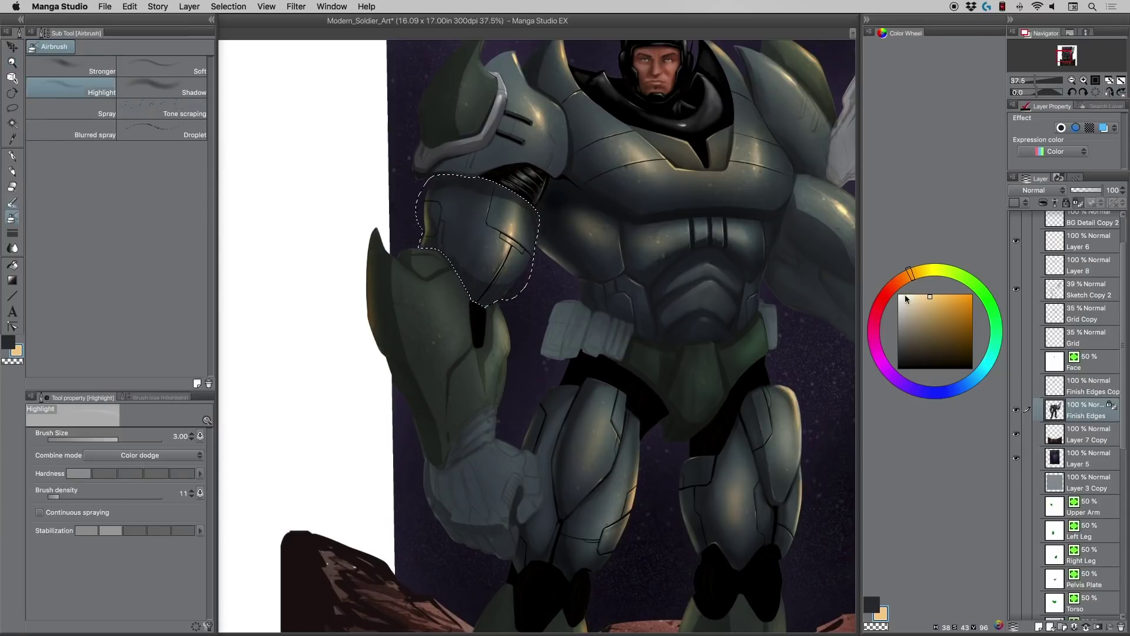
pyautogui.click(923, 296)
pyautogui.press(']')
pyautogui.press(']')
pyautogui.press(']')
pyautogui.press(']')
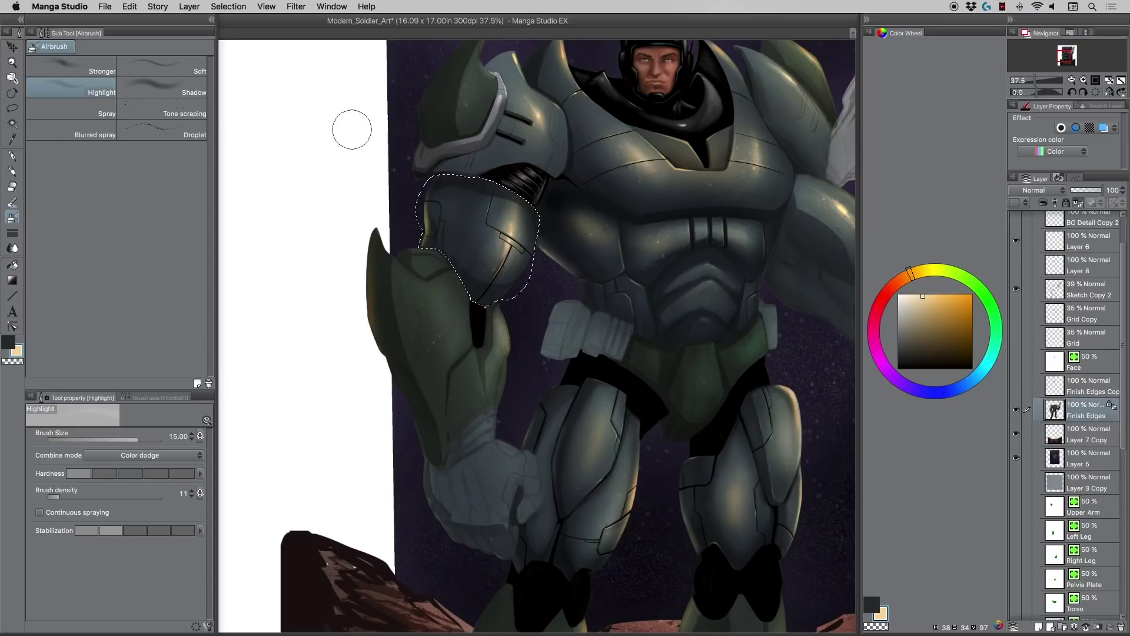
# - Deselect the upper arm and soften its hard shadow edges with the Blend tool, varying the brush size
pyautogui.click(11, 62)
pyautogui.moveTo(465, 162); pyautogui.dragTo(484, 163)
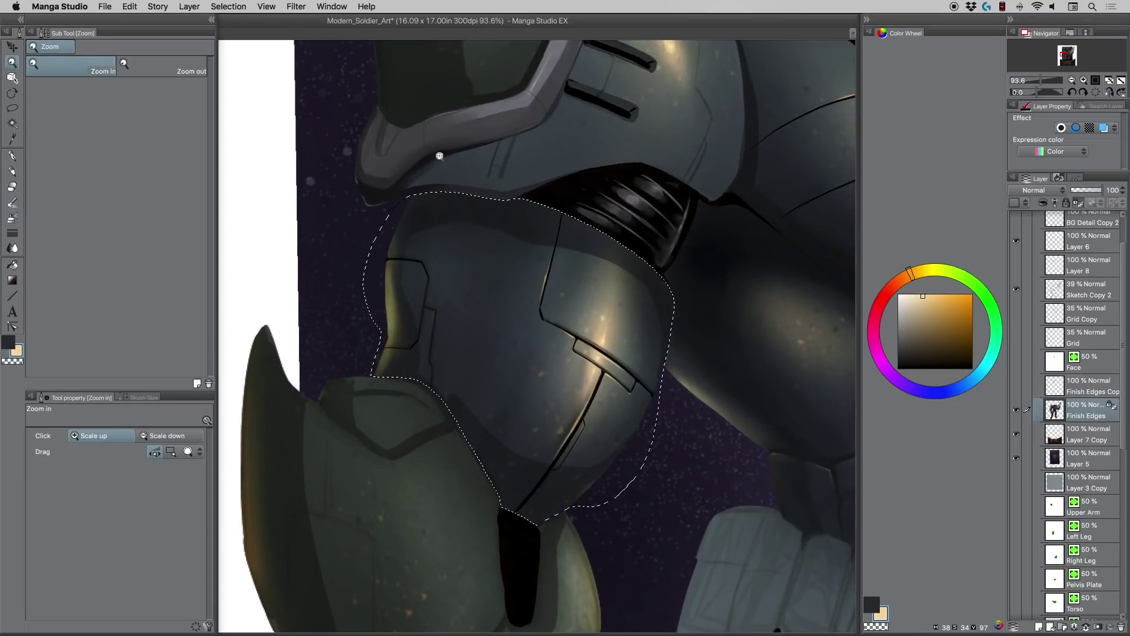
pyautogui.press('super+d')
pyautogui.click(11, 247)
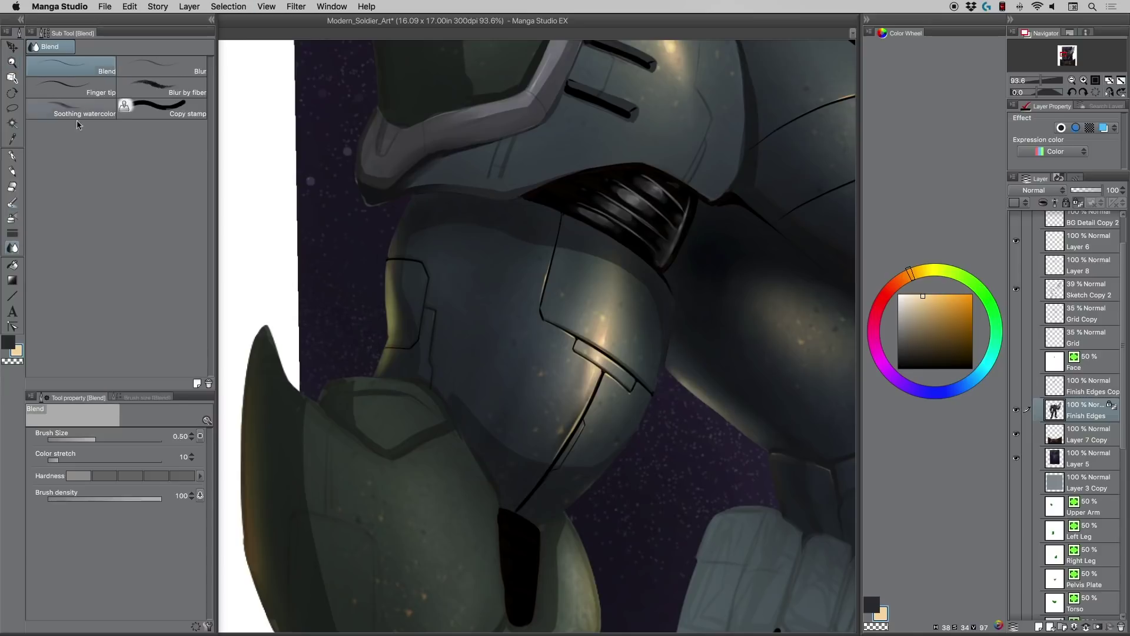
pyautogui.press(']')
pyautogui.press(']')
pyautogui.press(']')
pyautogui.press(']')
pyautogui.press(']')
pyautogui.press(']')
pyautogui.press('[')
pyautogui.press('[')
pyautogui.press('[')
# - Examine the blended upper arm against the shoulder, torso and whole soldier illustration at several magnifications
pyautogui.click(13, 64)
pyautogui.moveTo(405, 171); pyautogui.dragTo(404, 235)
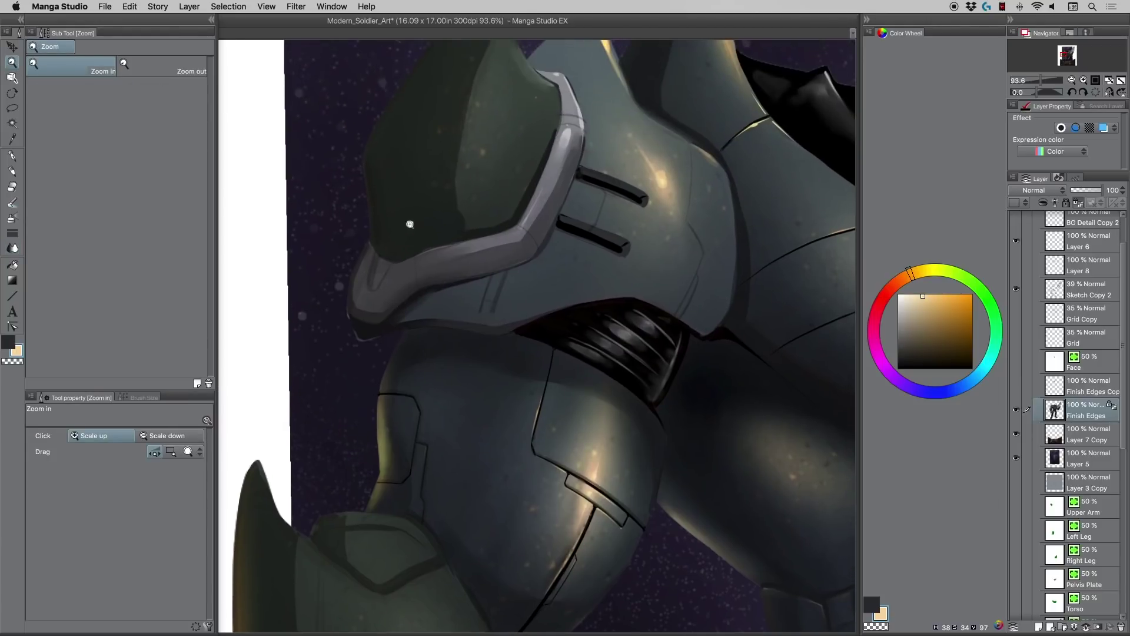
pyautogui.scroll(-1, 404, 224)
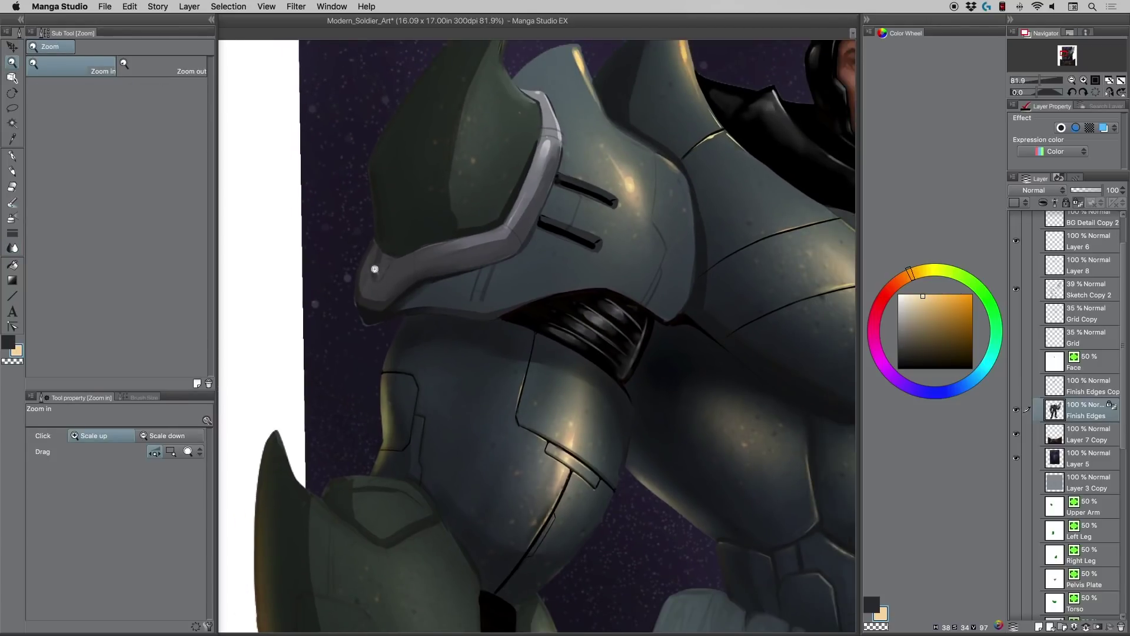
pyautogui.moveTo(539, 352); pyautogui.dragTo(492, 308)
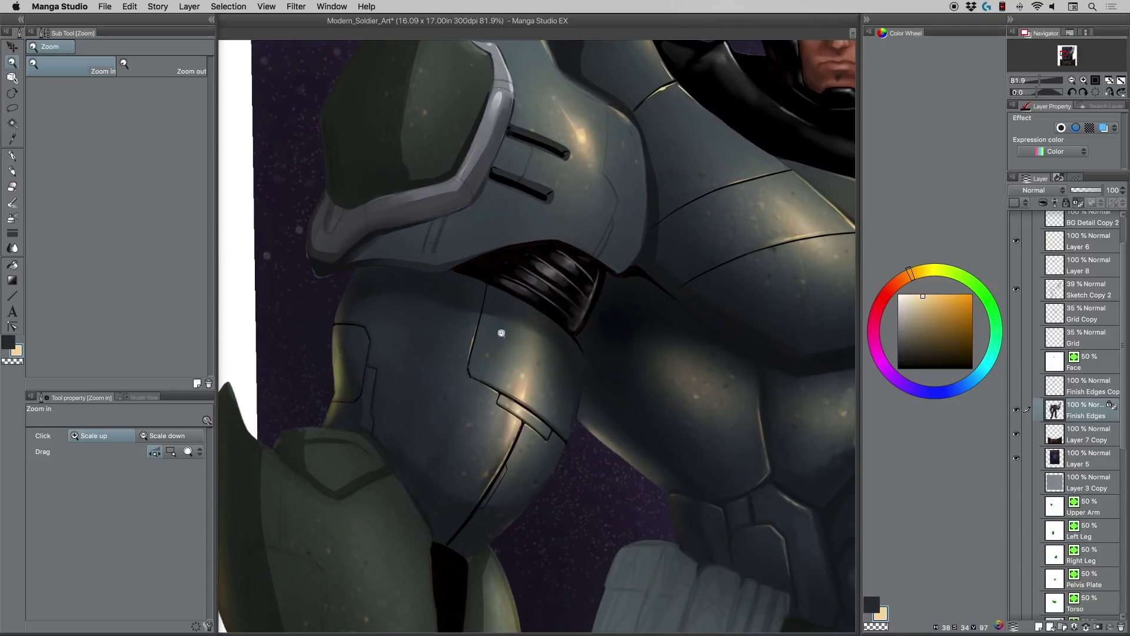
pyautogui.scroll(-2, 466, 360)
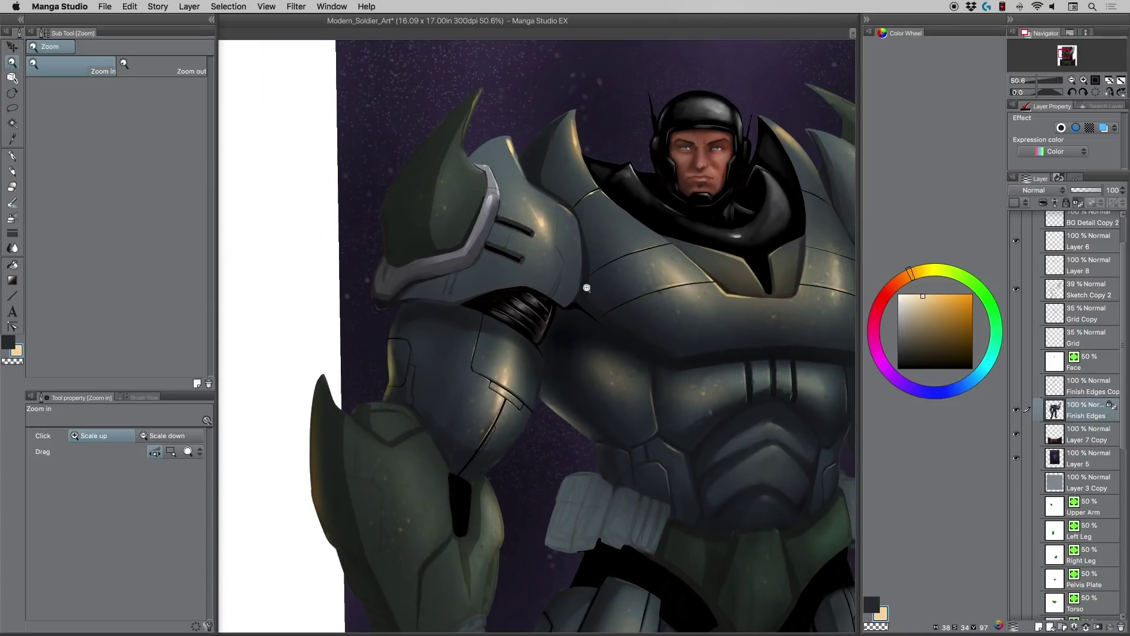
pyautogui.moveTo(567, 368); pyautogui.dragTo(472, 318)
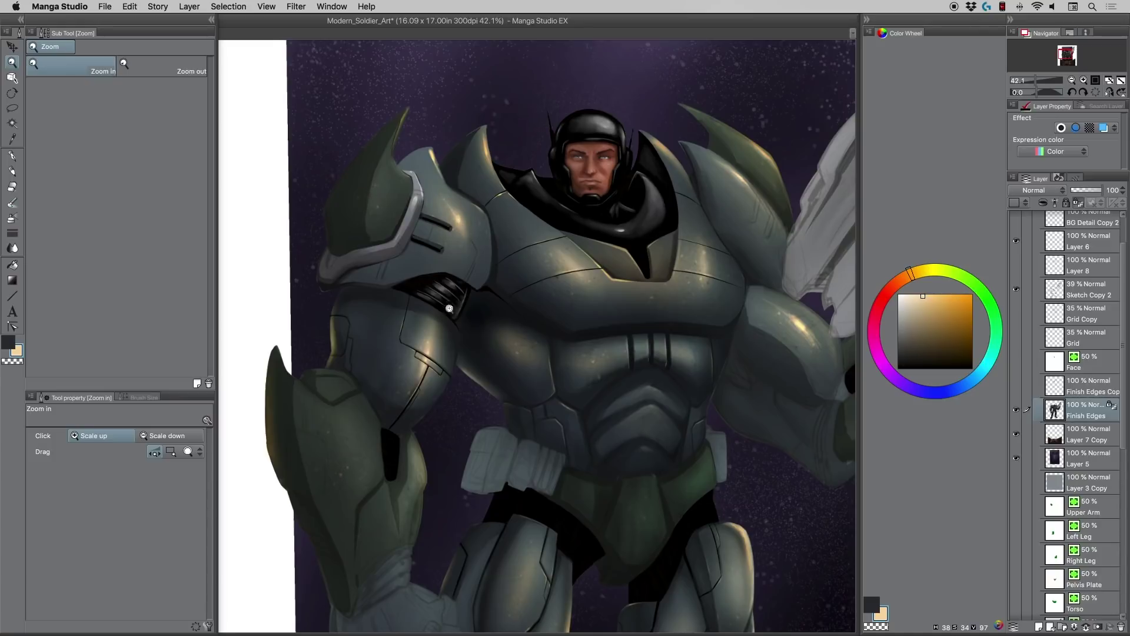
pyautogui.scroll(-4, 433, 285)
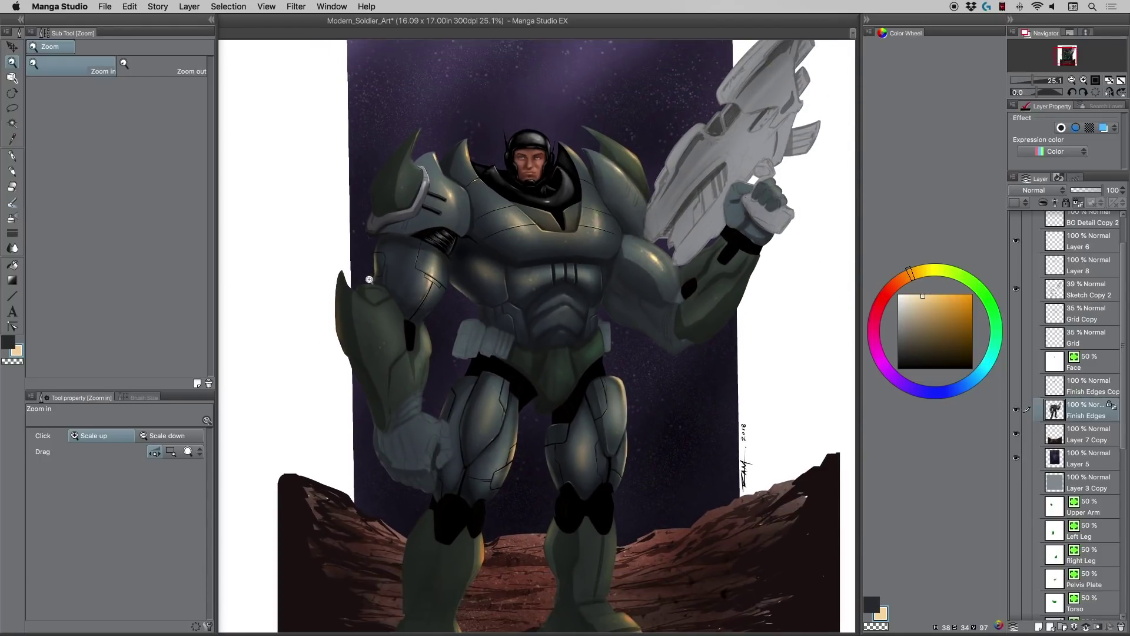
pyautogui.scroll(4, 377, 256)
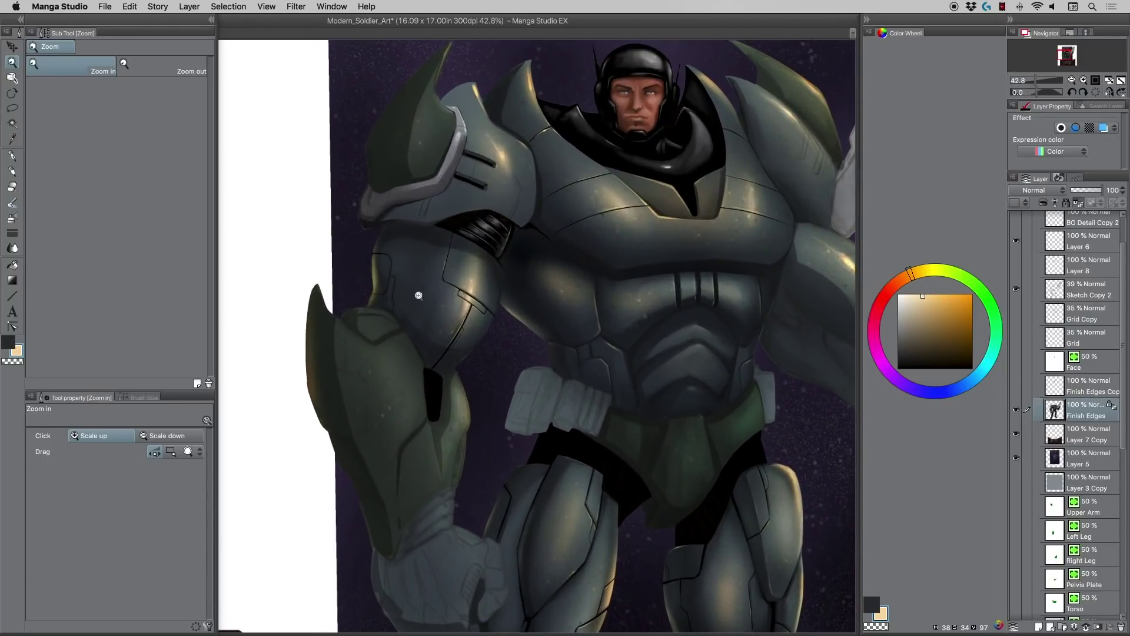
pyautogui.scroll(-3, 433, 315)
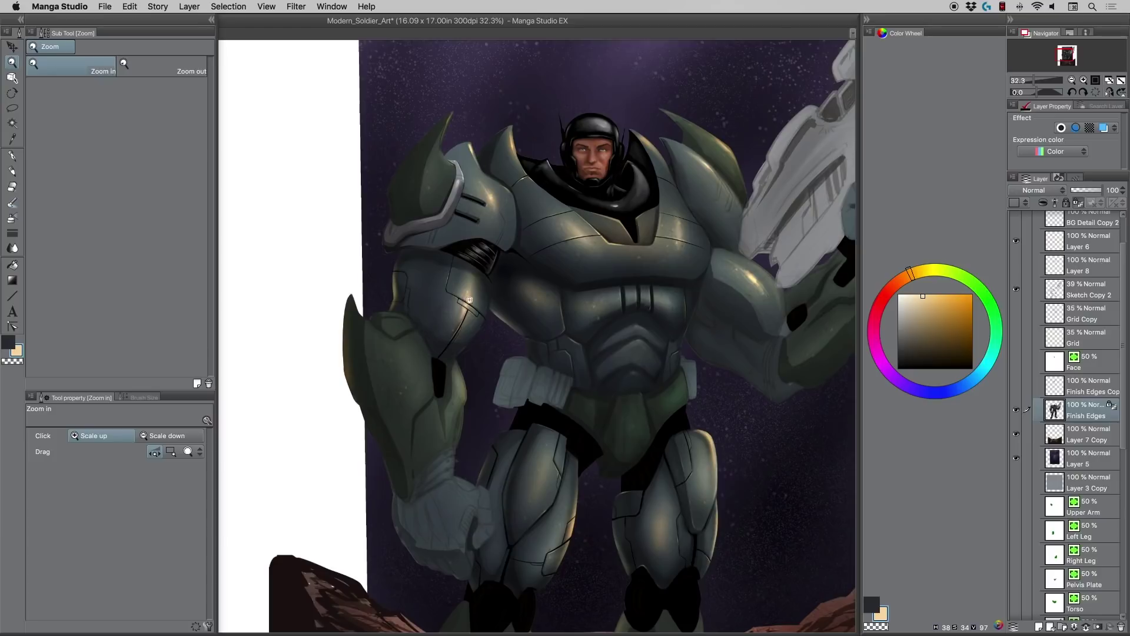
pyautogui.moveTo(478, 300)
pyautogui.mouseDown()
pyautogui.moveTo(384, 298)
pyautogui.moveTo(444, 266)
pyautogui.mouseUp()
pyautogui.scroll(-3, 407, 277)
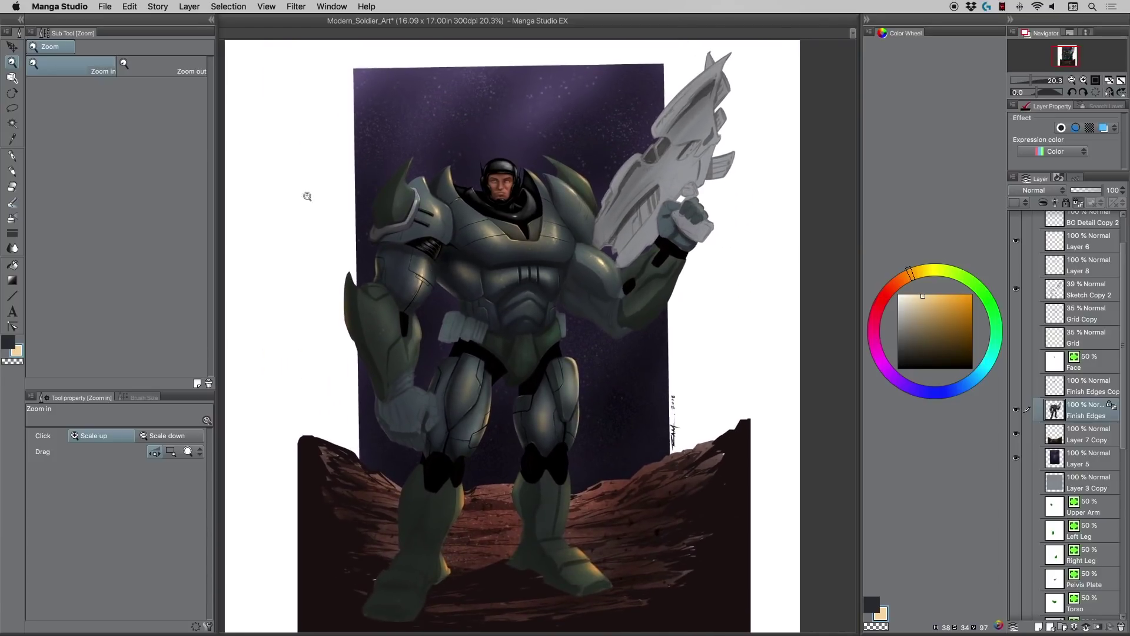